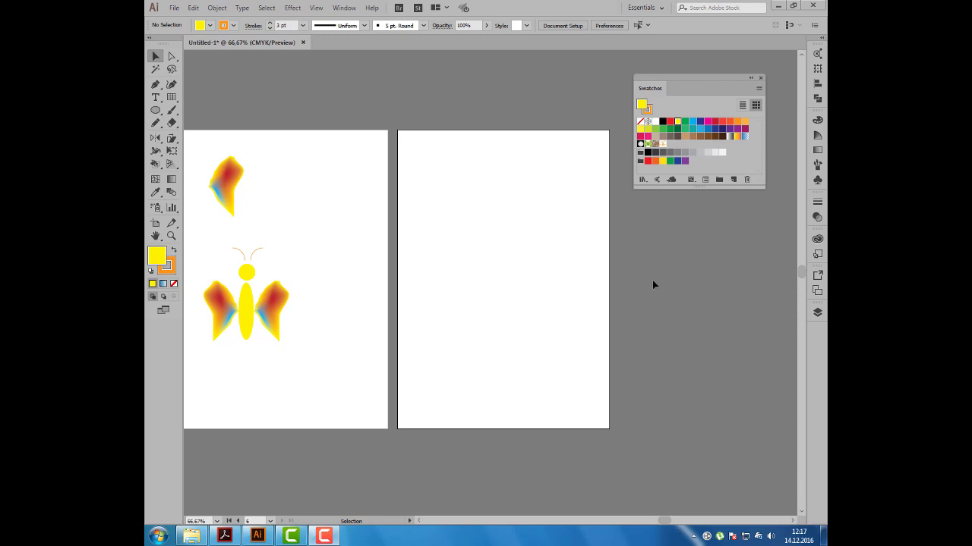
- Select the Free Transform tool in the Tools panel
click(171, 151)
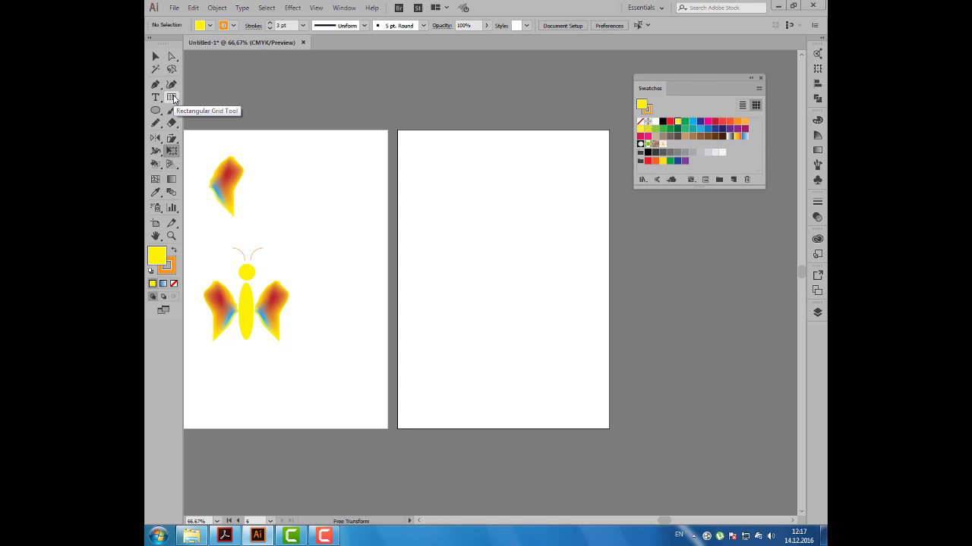
- Draw a rectangular grid near the top of the empty right artboard and fill it yellow
click(172, 98)
drag(431, 145, 503, 210)
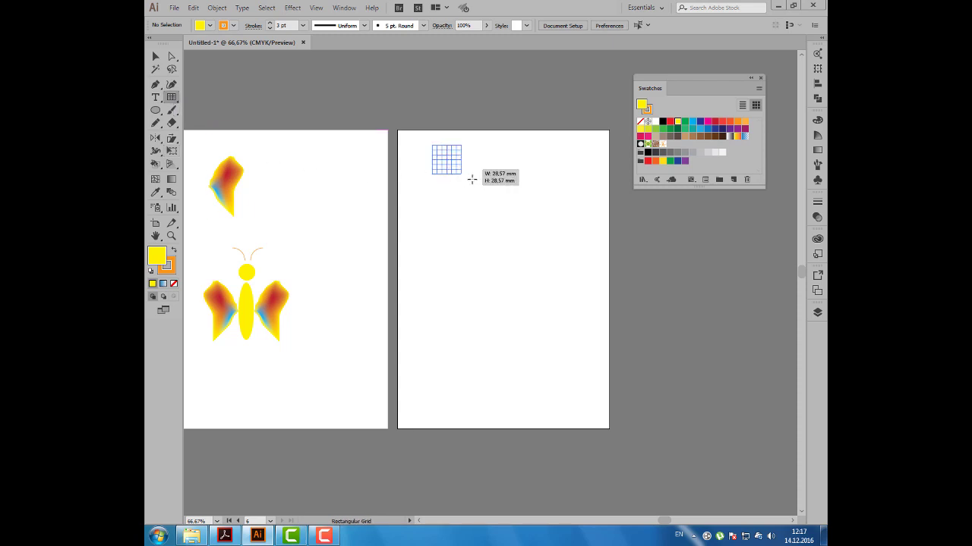
click(209, 25)
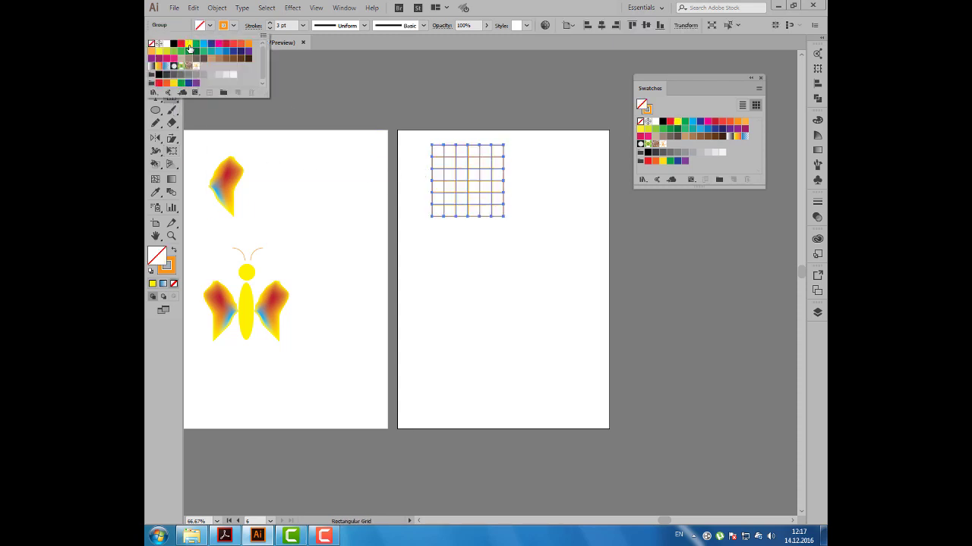
click(189, 43)
- Alt-drag a copy of the yellow grid lower down on the artboard
key(Escape)
click(156, 57)
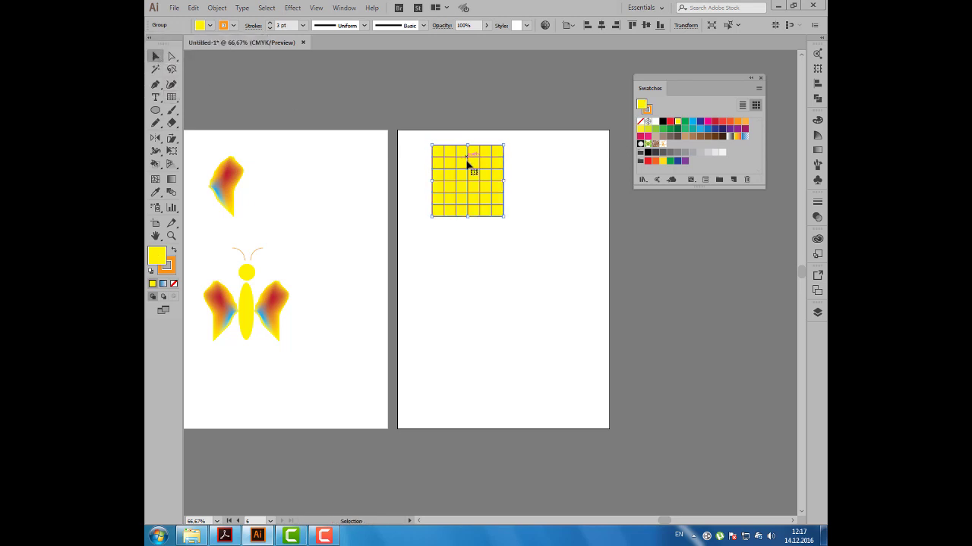
mouse_move(479, 180)
mouse_down()
mouse_move(550, 353)
mouse_move(500, 180)
mouse_up()
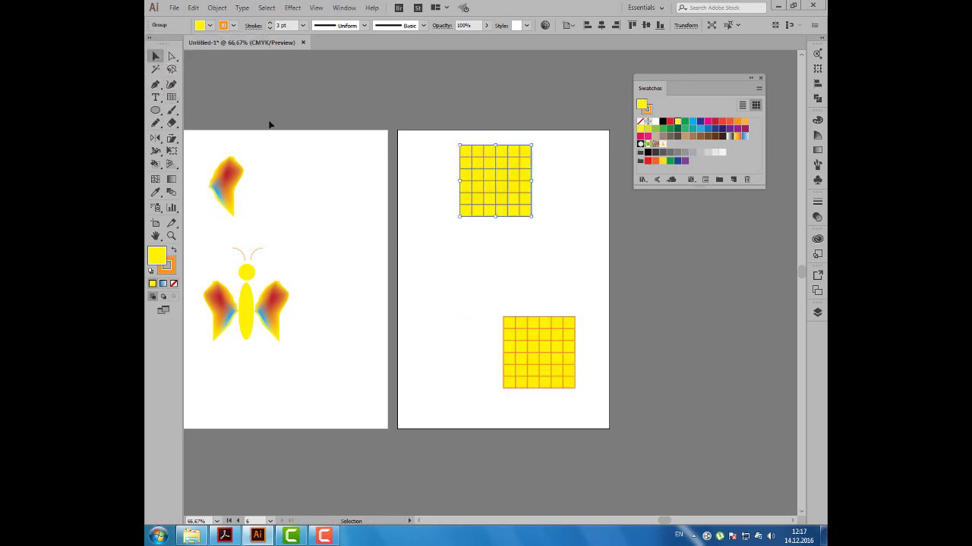
click(172, 153)
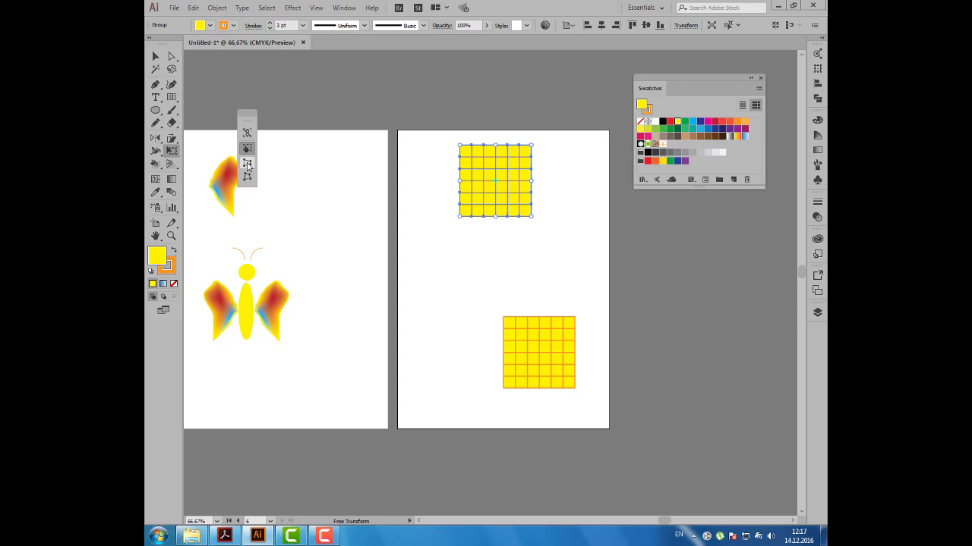
- Perspective-distort the top grid into a trapezoid with a narrow top and wide base
click(247, 165)
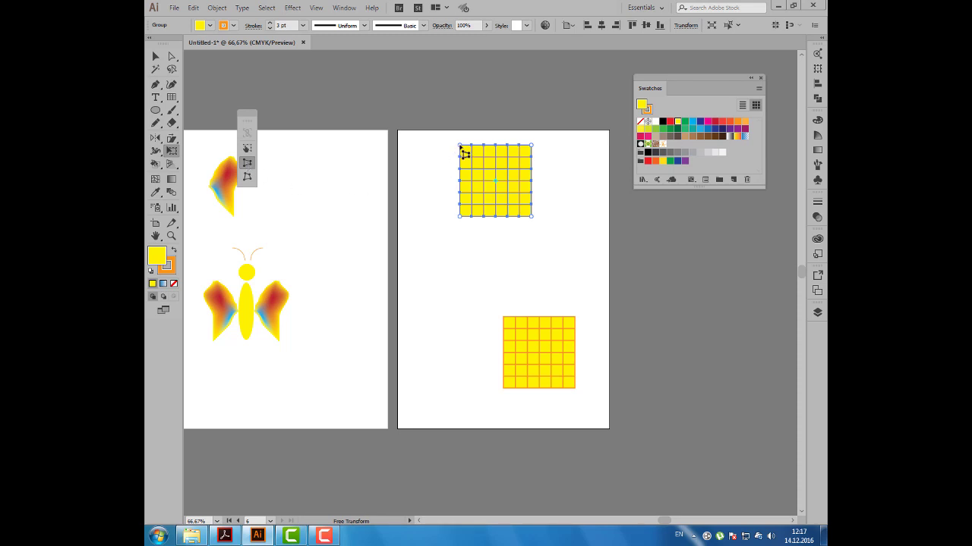
drag(460, 146, 484, 144)
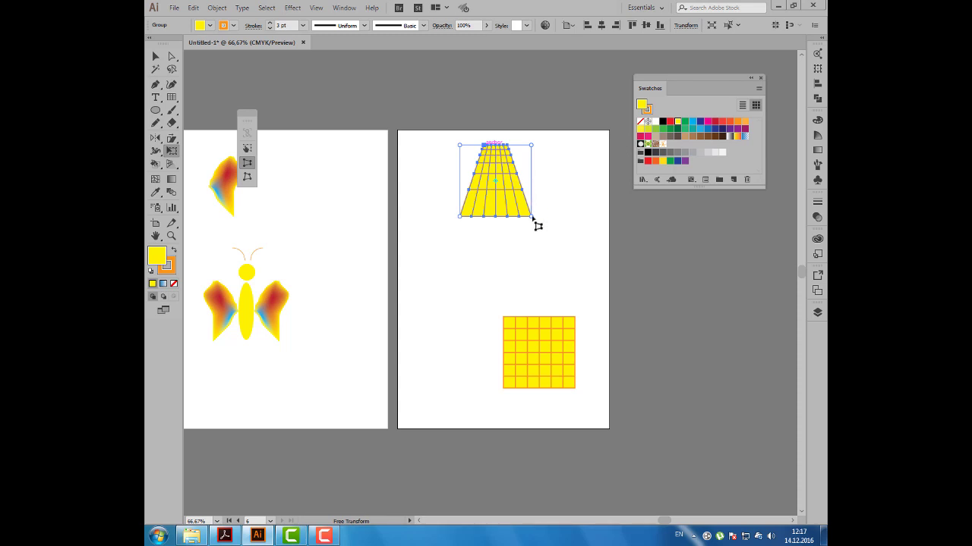
drag(533, 218, 584, 206)
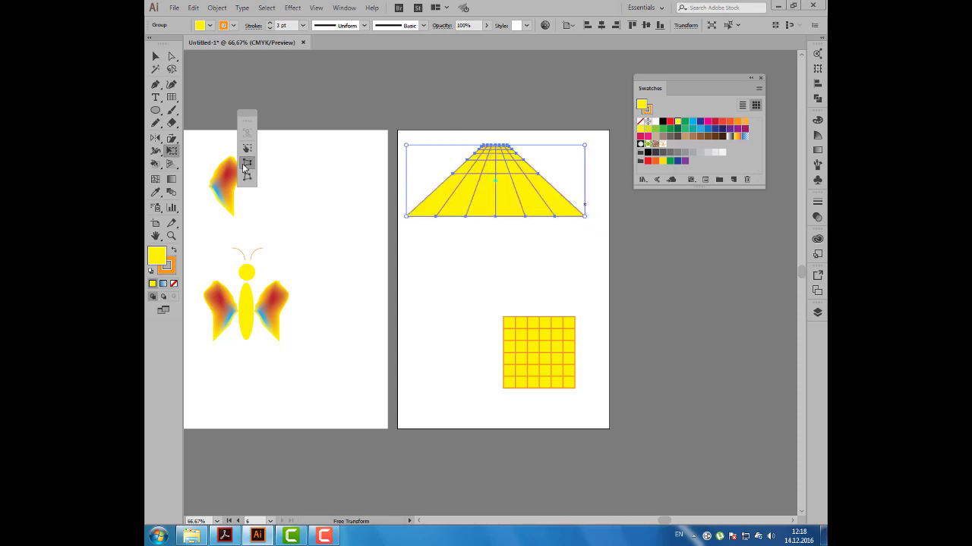
- Free-distort the lower grid by pulling its top-left corner up and left
click(524, 353)
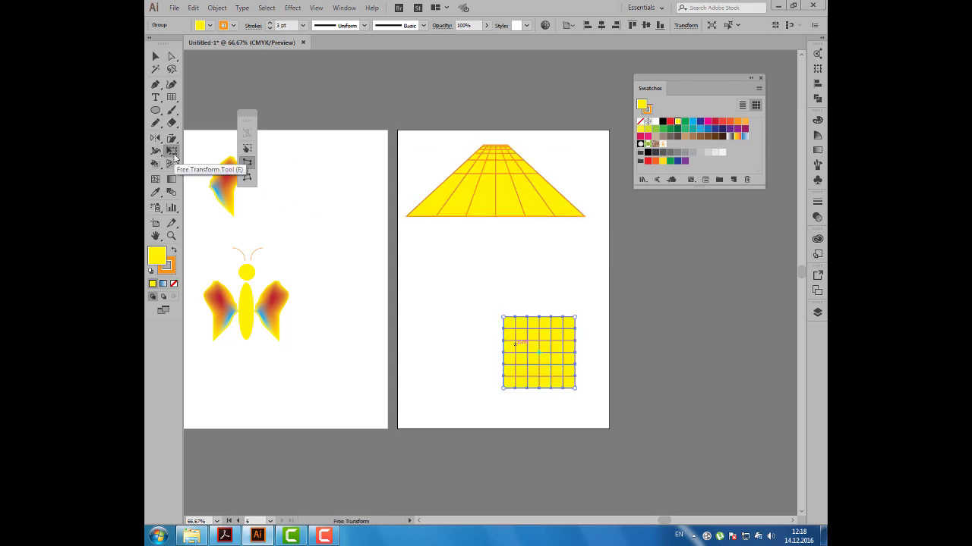
click(248, 179)
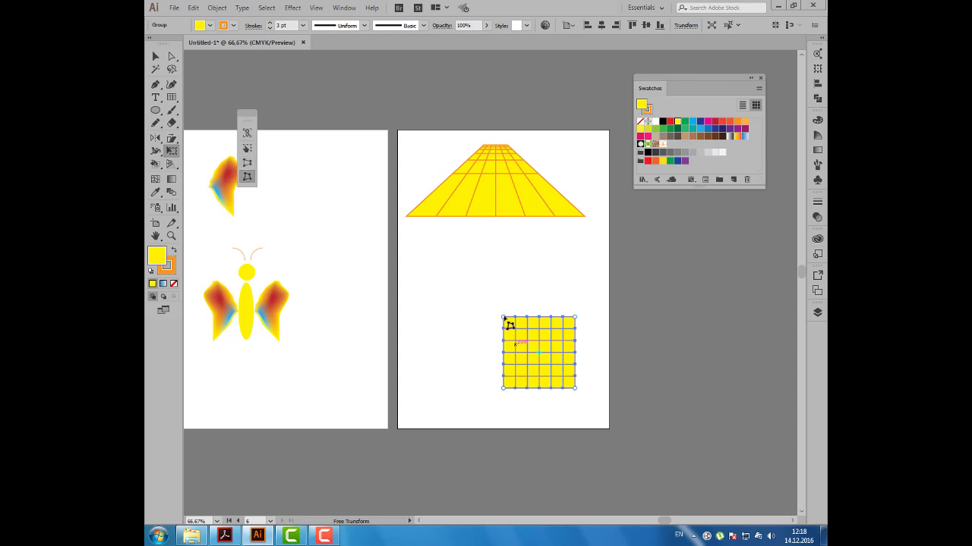
drag(502, 317, 416, 247)
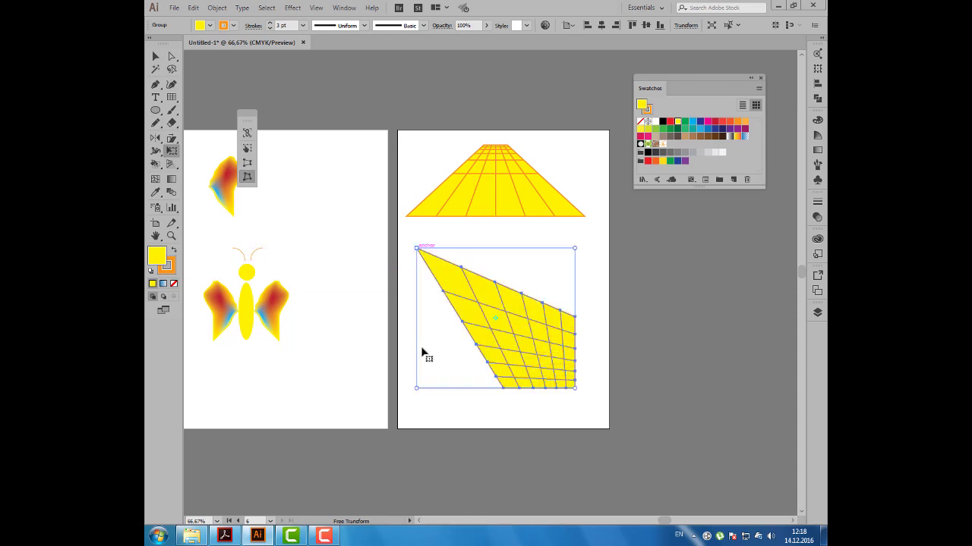
- Deselect the grid and zoom out to show the neighbouring artboards
click(156, 56)
click(250, 86)
scroll(310, 182, down, 2)
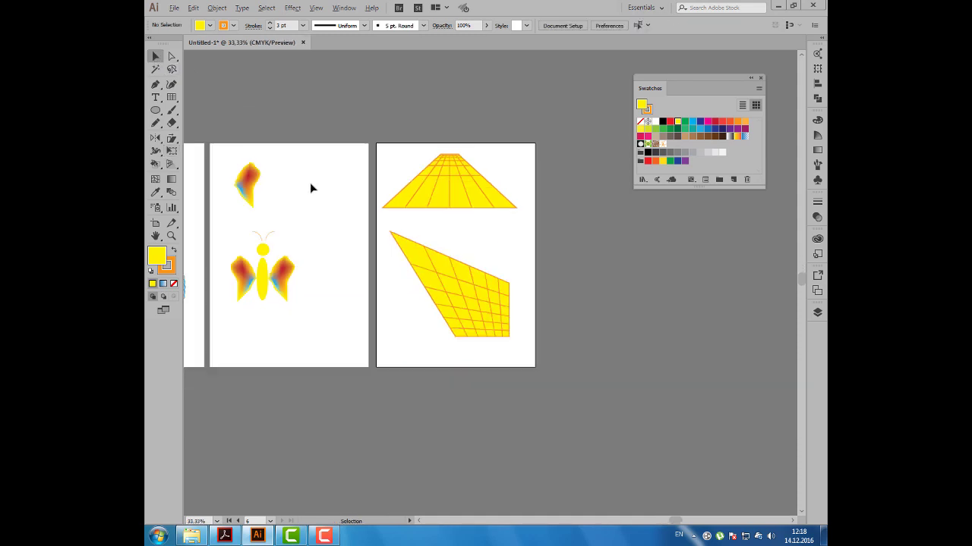
mouse_move(310, 182)
mouse_down()
mouse_move(641, 277)
mouse_move(629, 266)
mouse_move(464, 221)
mouse_move(332, 230)
mouse_up()
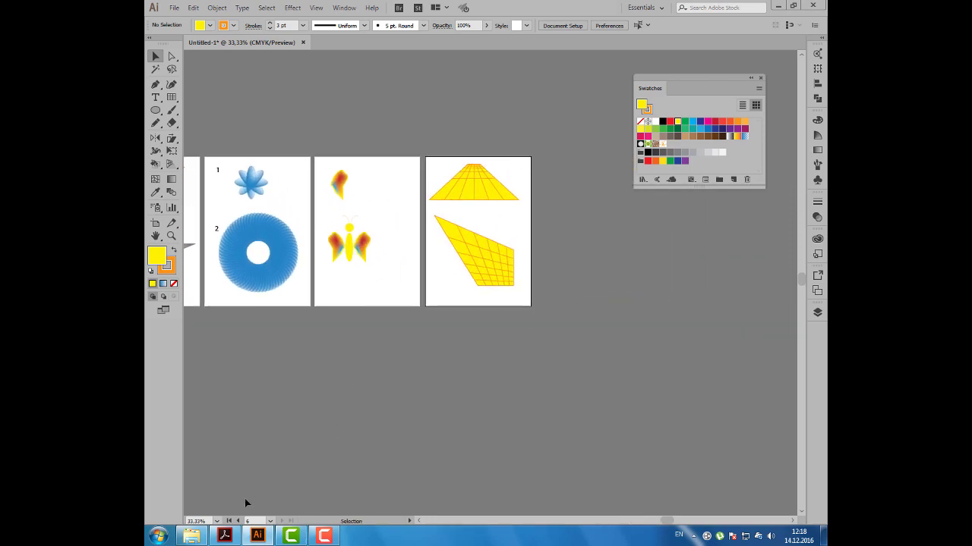
click(219, 536)
scroll(384, 314, up, 2)
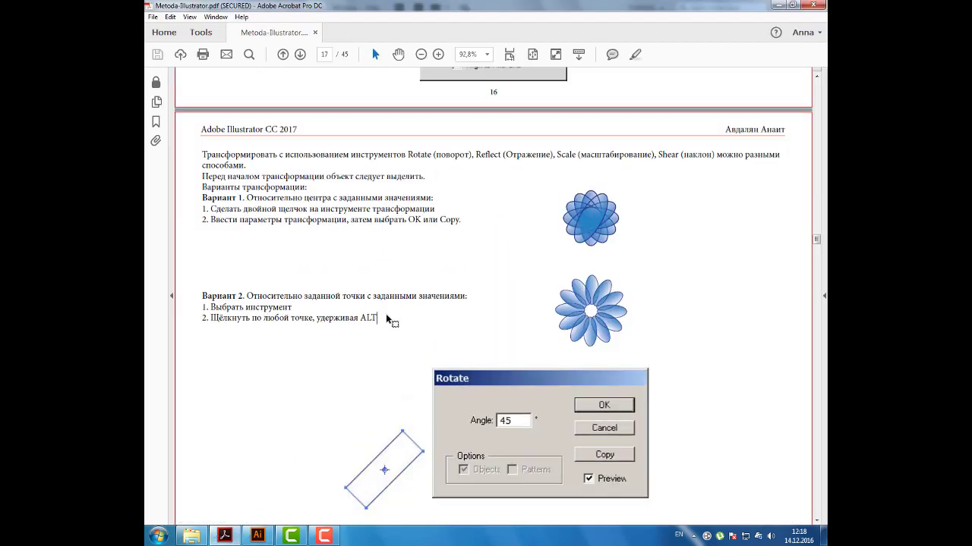
scroll(391, 310, up, 3)
scroll(391, 310, up, 6)
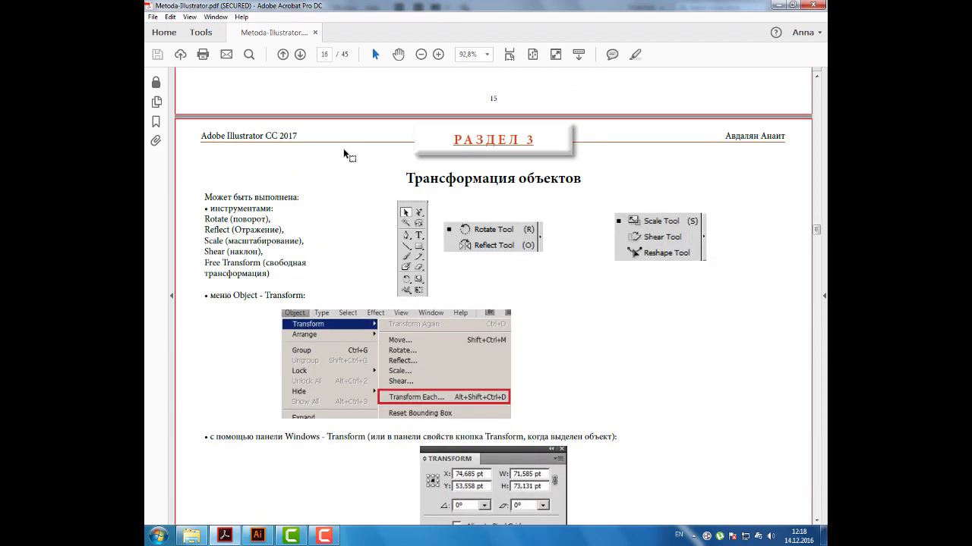
scroll(368, 264, down, 1)
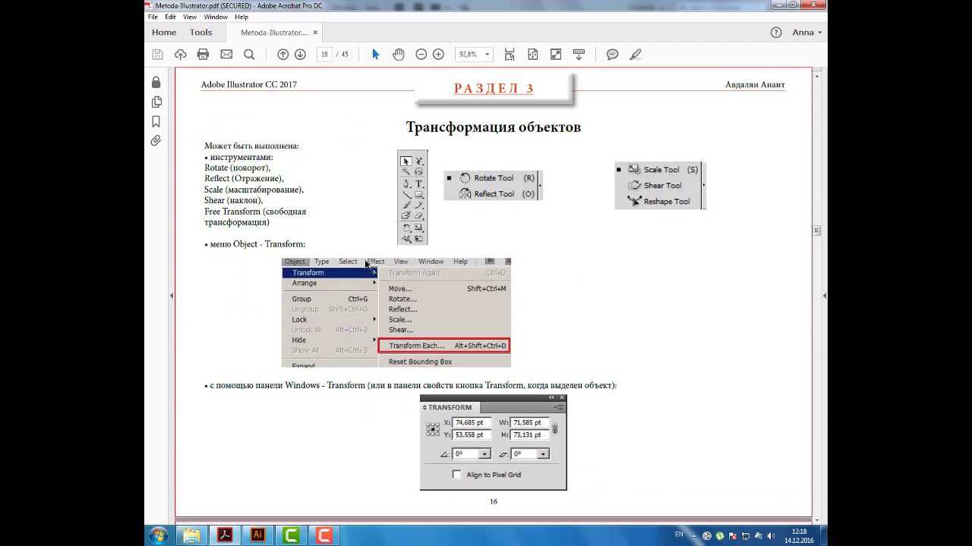
drag(378, 337, 510, 351)
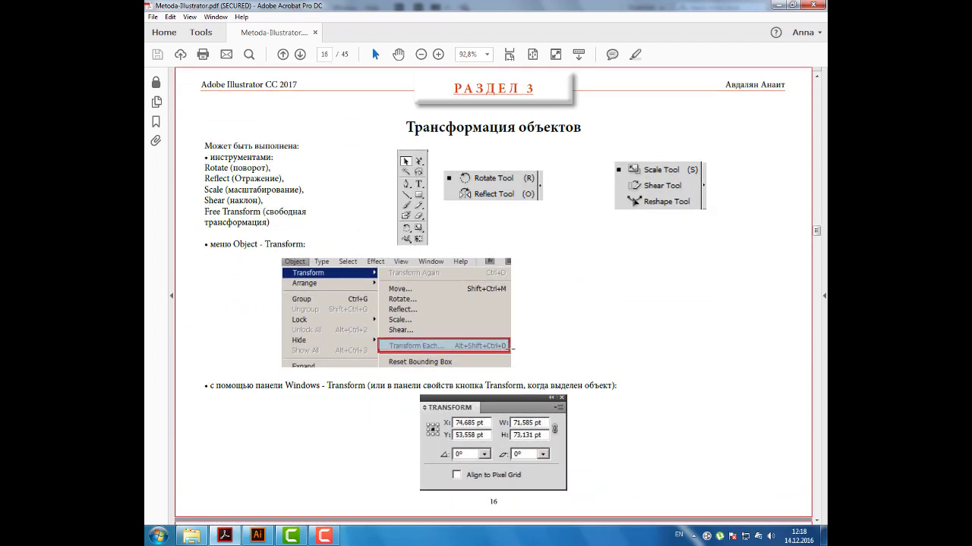
click(258, 536)
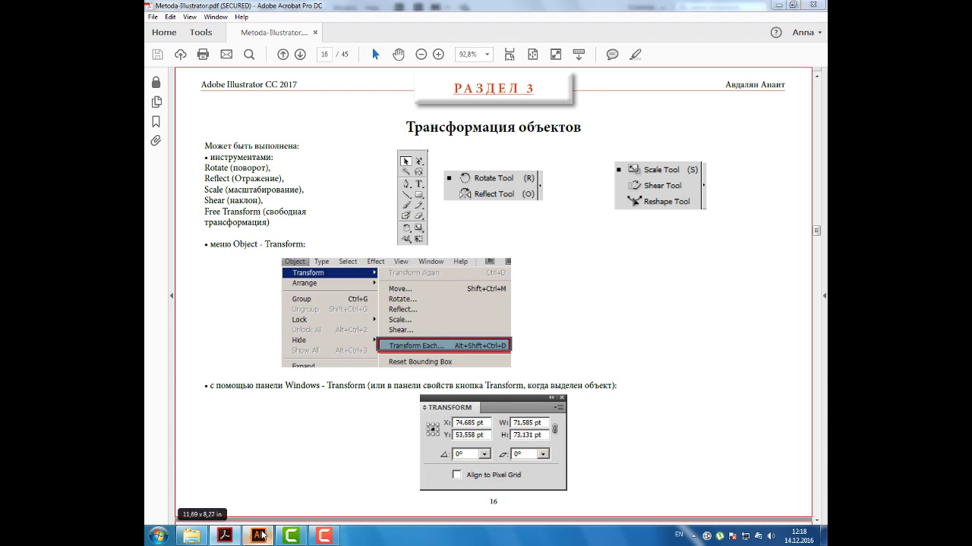
- Add a new Artboard 7 to the right of Artboard 6
click(156, 223)
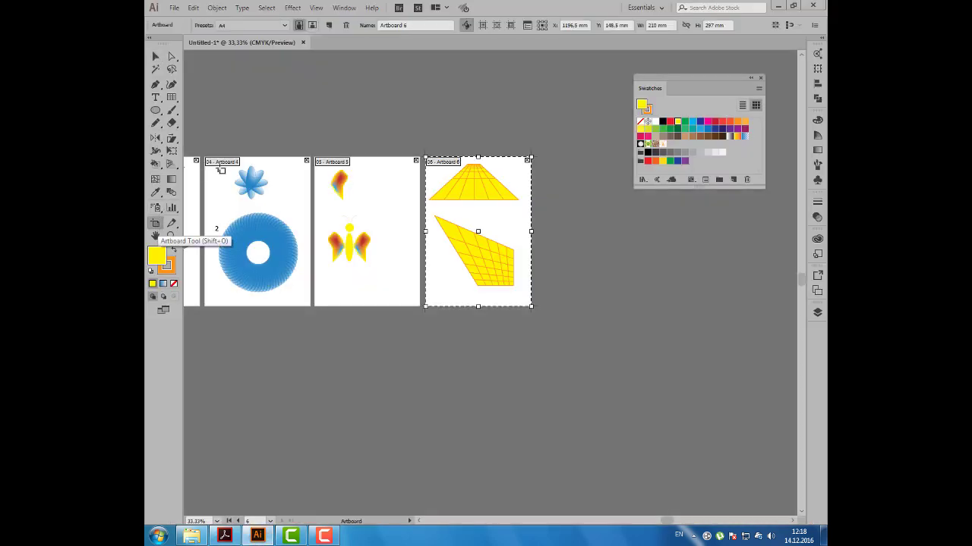
click(328, 25)
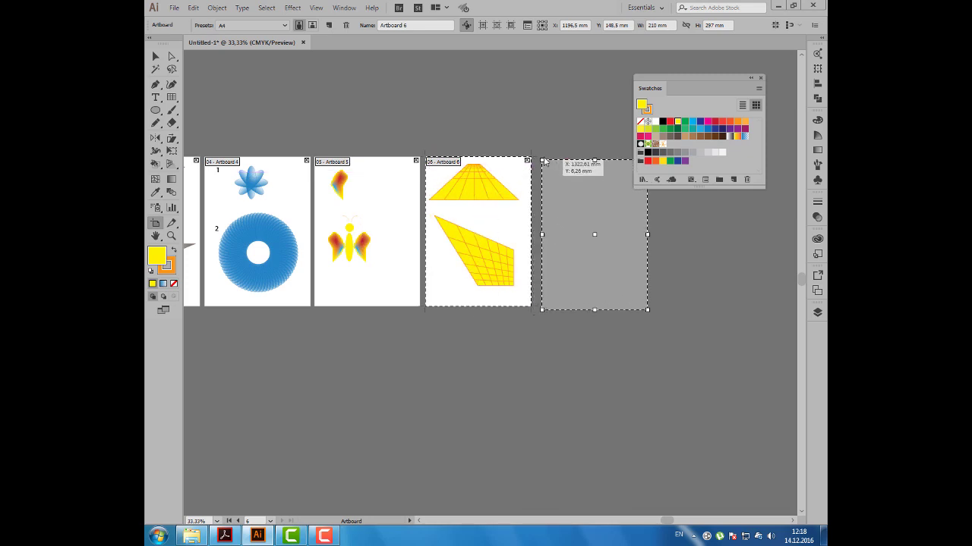
click(543, 158)
drag(642, 91, 704, 72)
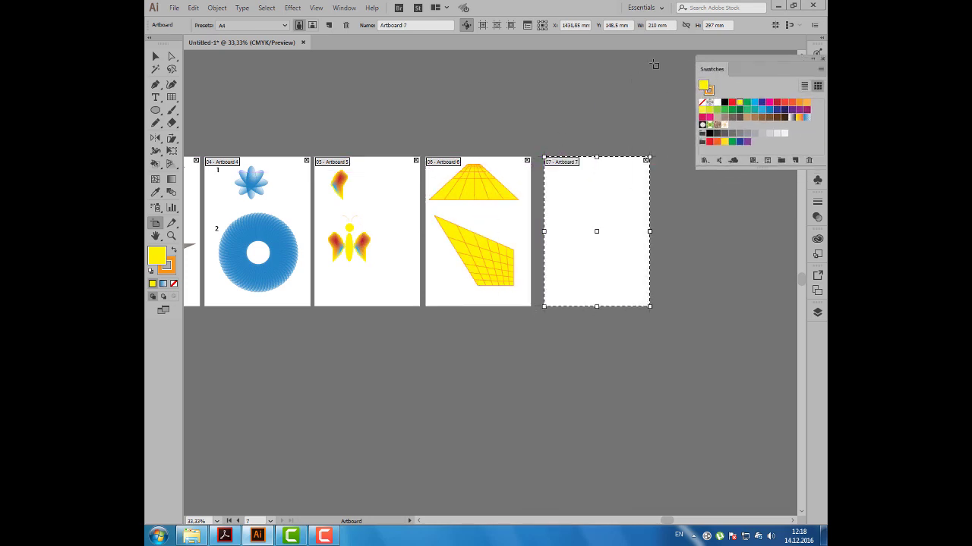
- Marquee-select the gradient butterfly on Artboard 5
click(155, 56)
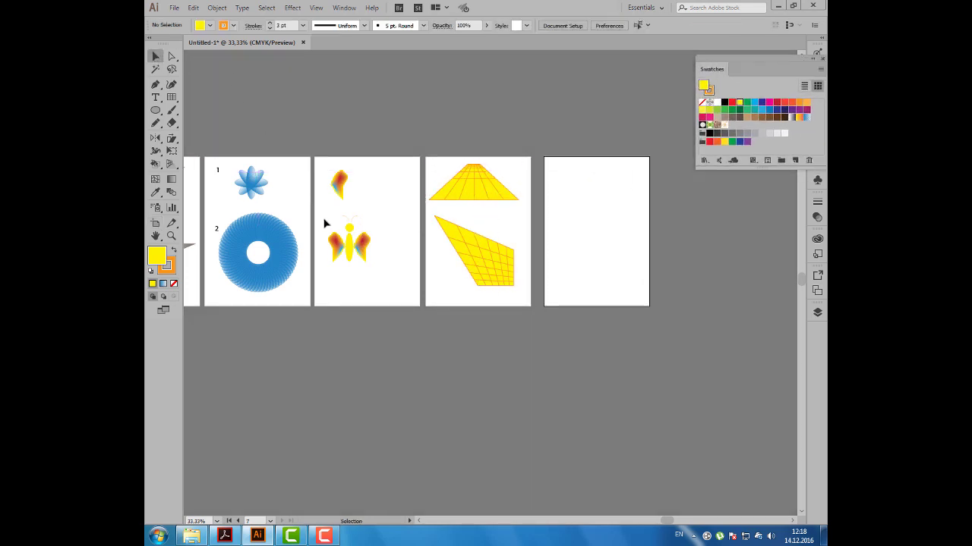
mouse_move(322, 207)
mouse_down()
mouse_move(371, 263)
mouse_move(636, 195)
mouse_move(625, 266)
mouse_up()
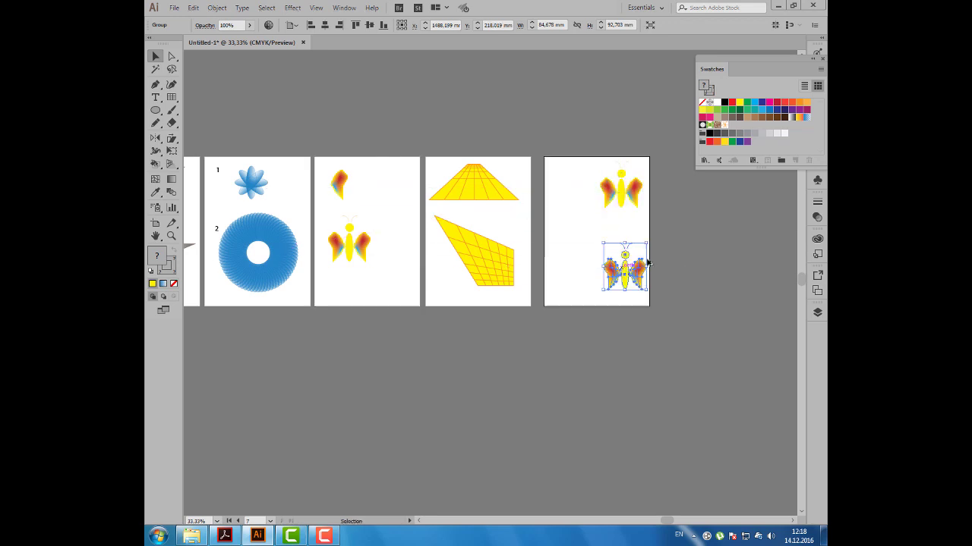
scroll(711, 237, up, 1)
scroll(711, 236, up, 1)
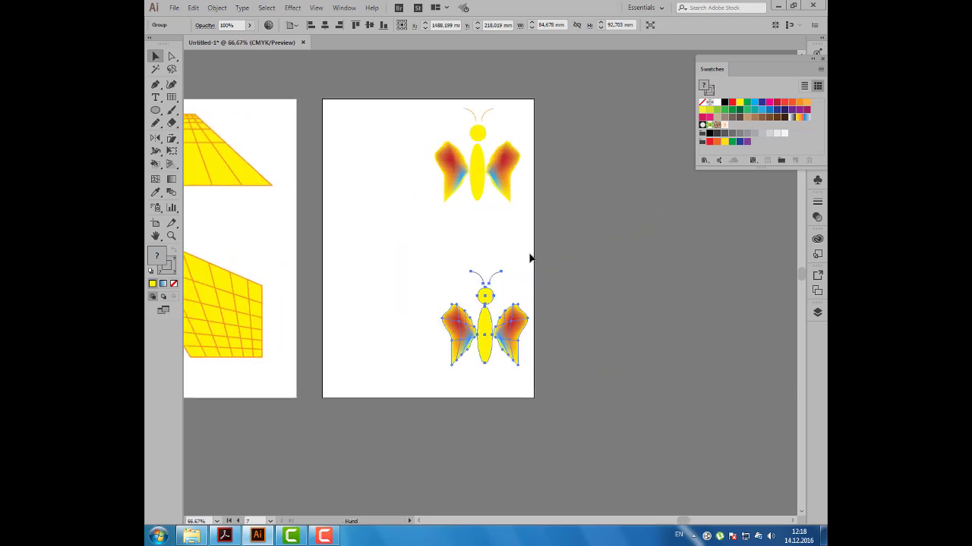
- Ungroup the lower butterfly and select its left antenna, body and left wing individually
click(216, 7)
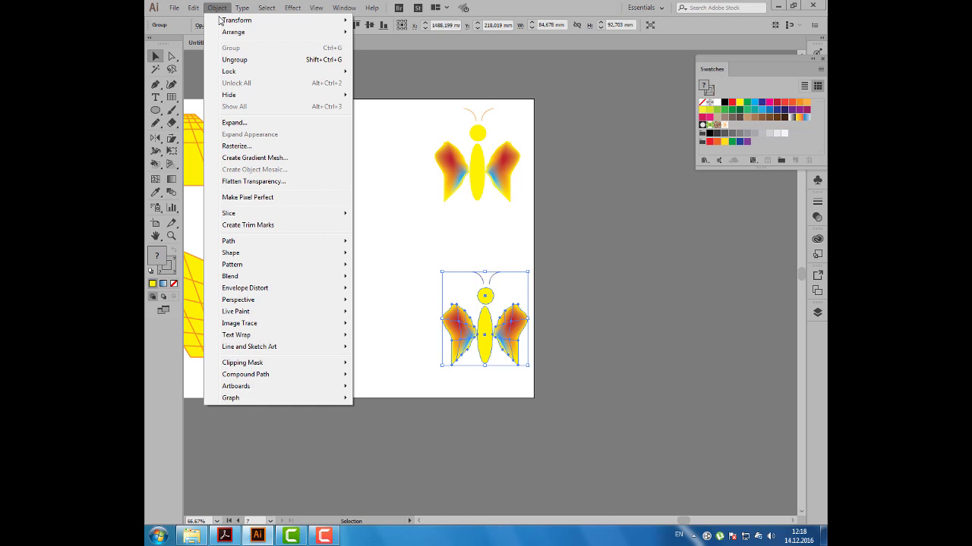
click(258, 60)
click(460, 266)
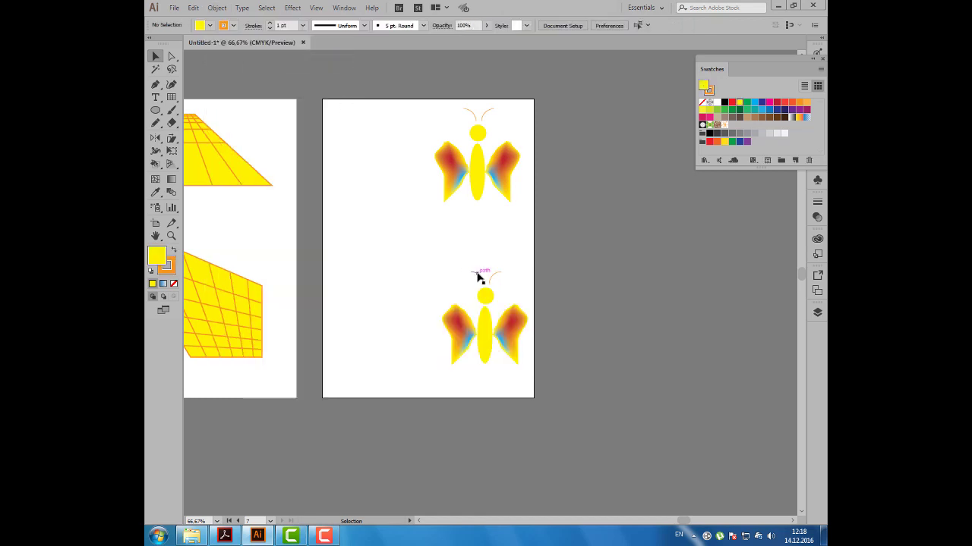
click(479, 275)
click(486, 315)
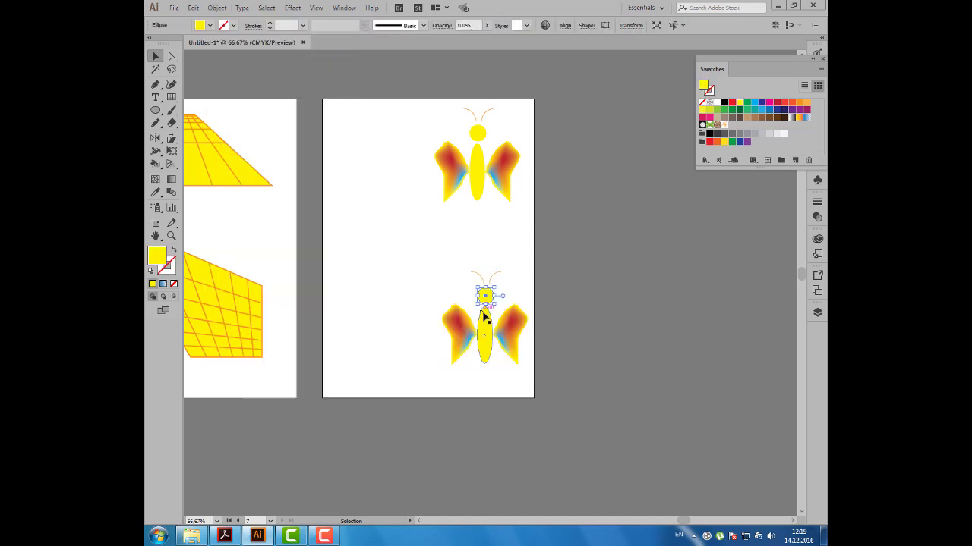
click(461, 318)
- Marquee-select the whole top butterfly
click(517, 297)
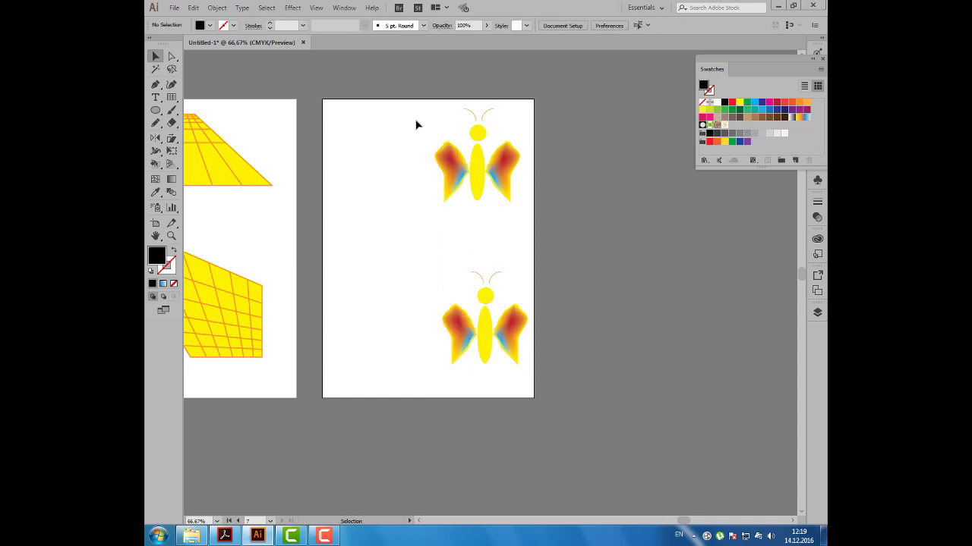
drag(423, 103, 530, 179)
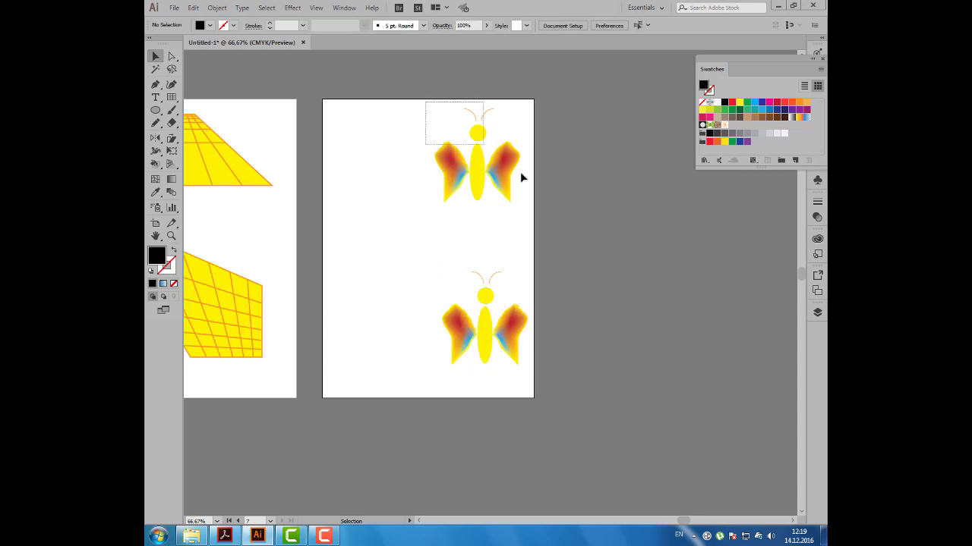
click(218, 8)
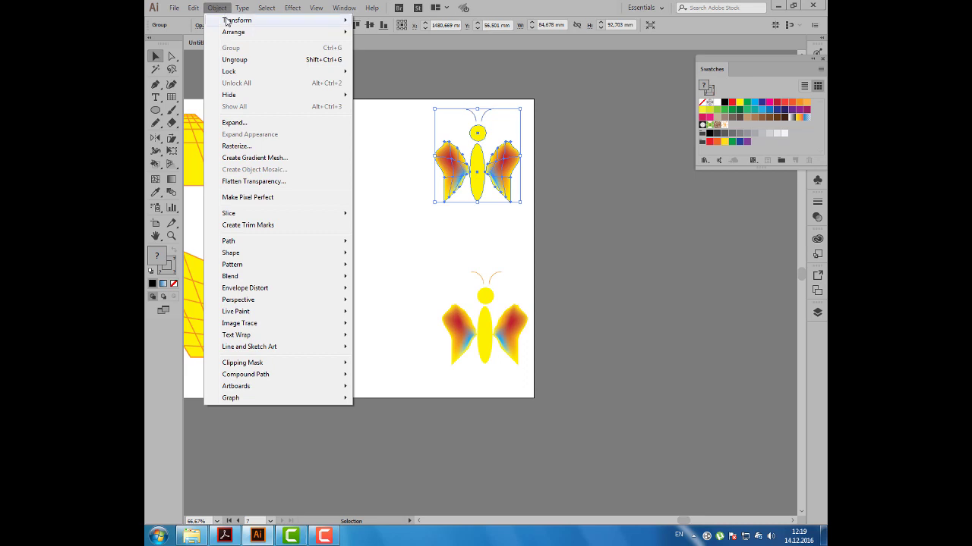
mouse_move(236, 21)
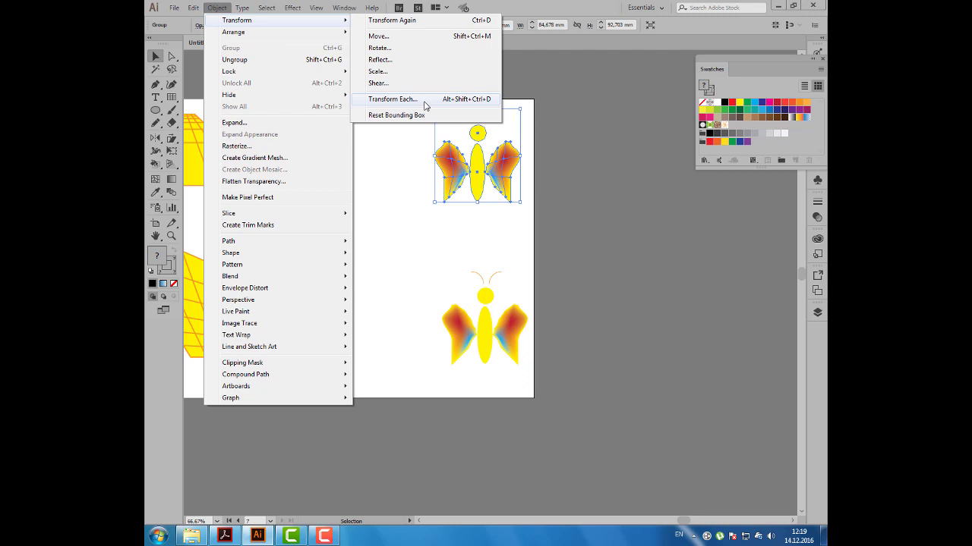
- In Transform Each with preview on, set horizontal and vertical scale to 35%
click(426, 106)
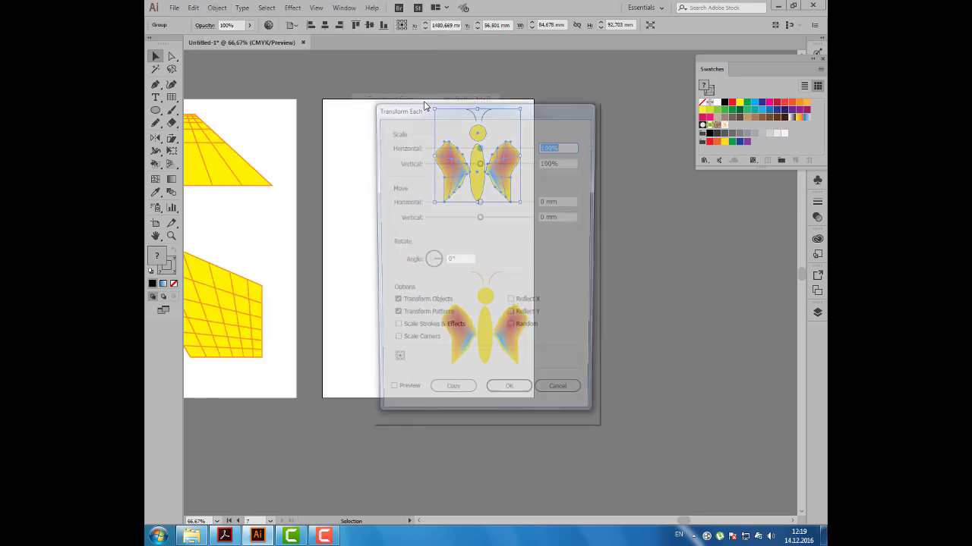
drag(462, 110, 662, 60)
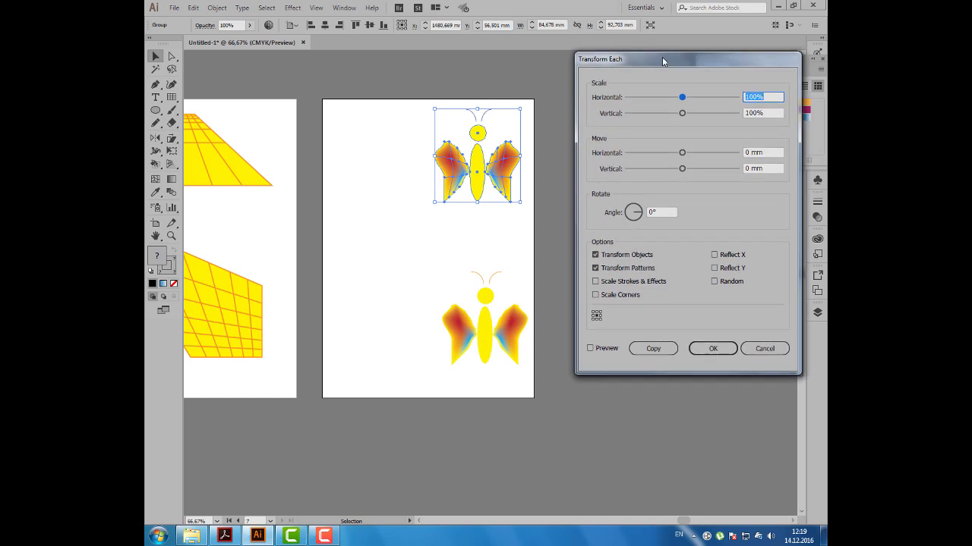
click(592, 348)
click(767, 97)
text(35)
key(Tab)
text(35)
key(Tab)
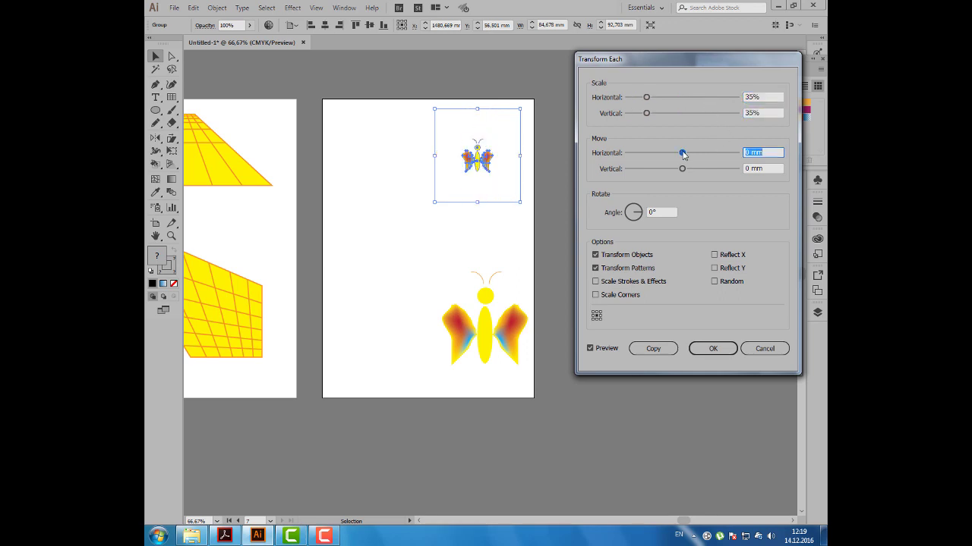
- Move the copy -35.2778 mm horizontally and 35.2778 mm vertically, rotate 32°, and create it as a copy
drag(682, 152, 625, 153)
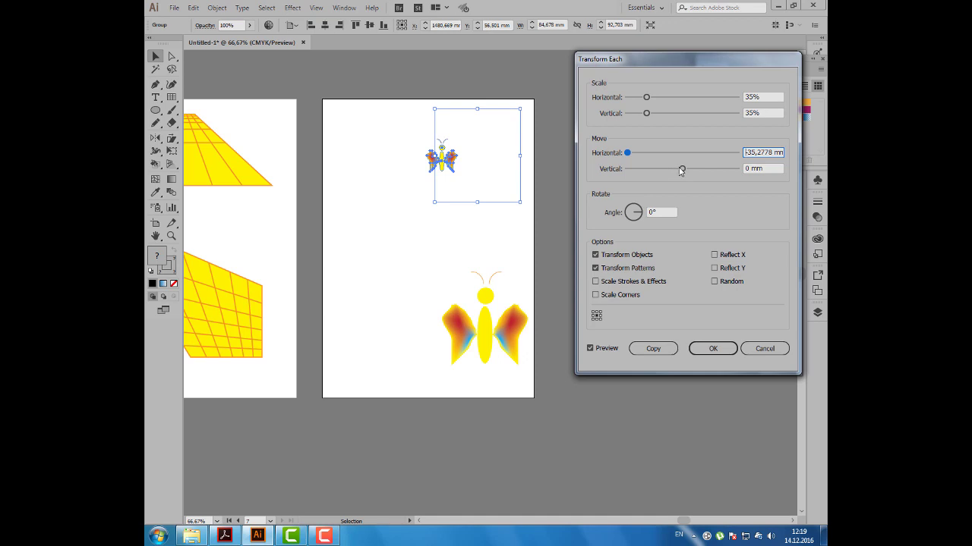
drag(681, 169, 737, 168)
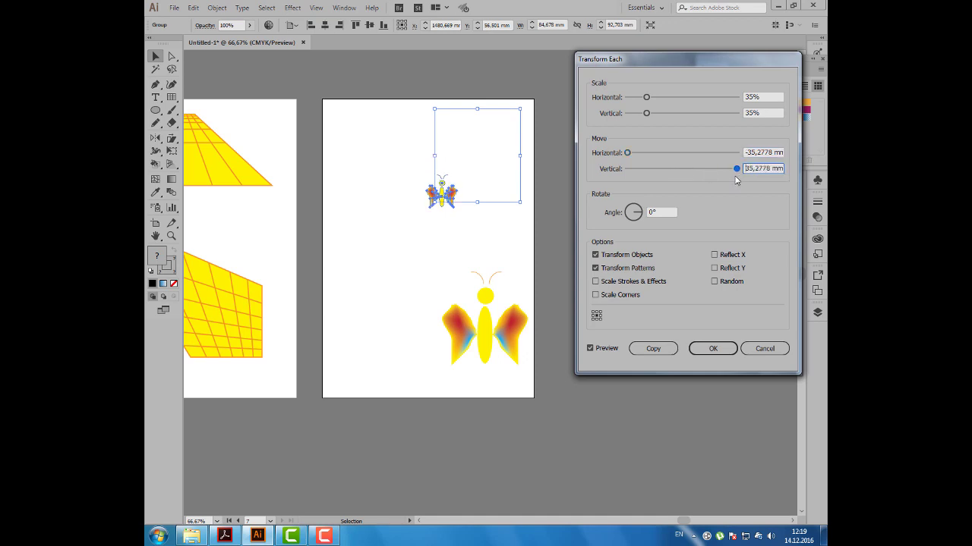
click(640, 214)
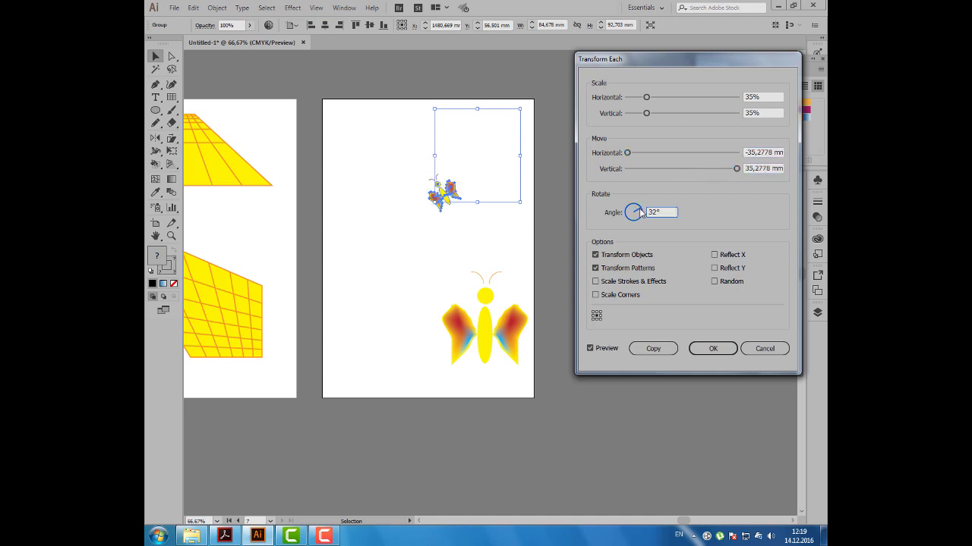
click(593, 320)
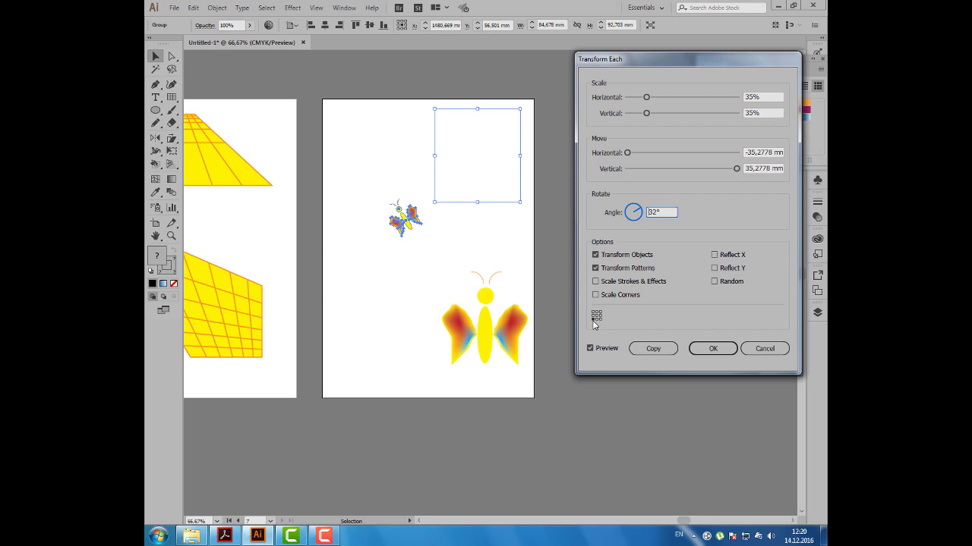
click(735, 259)
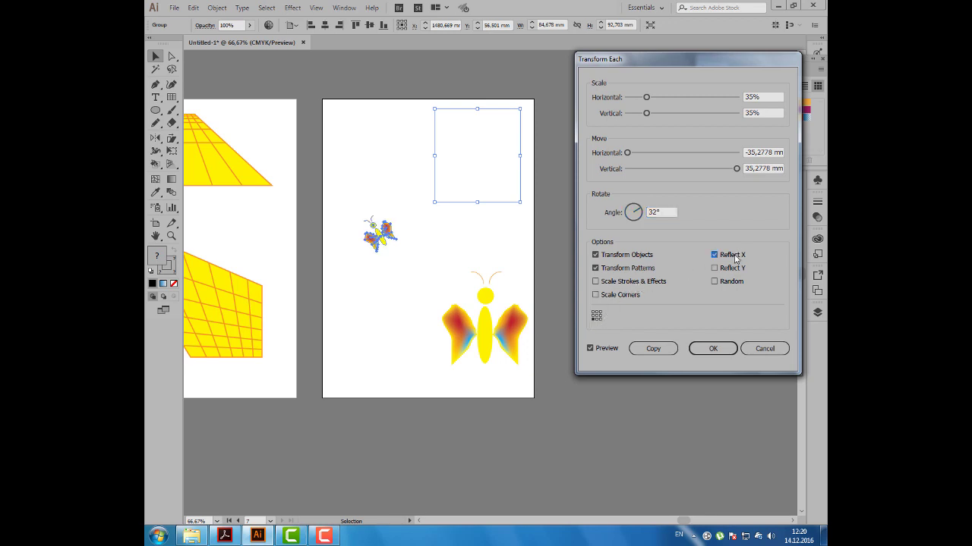
click(735, 259)
click(729, 269)
click(729, 269)
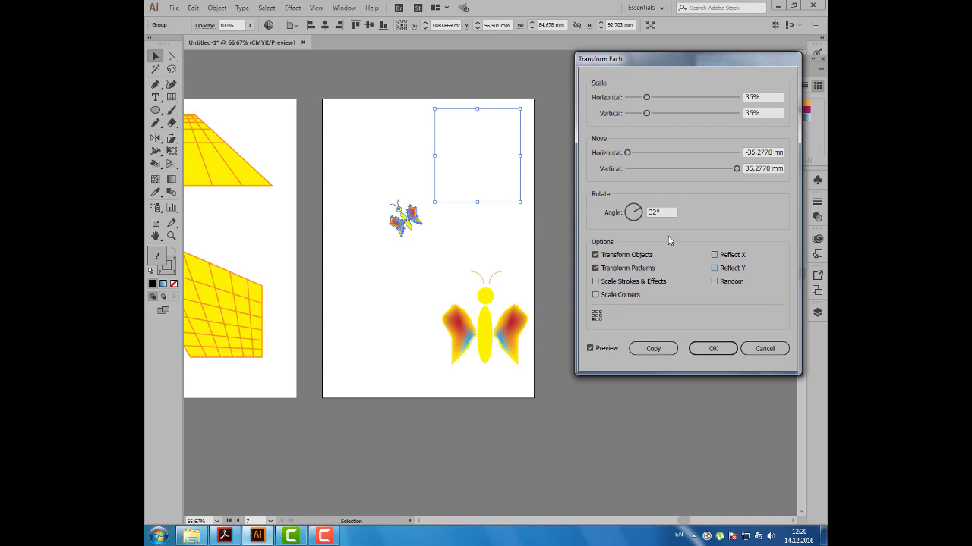
click(712, 346)
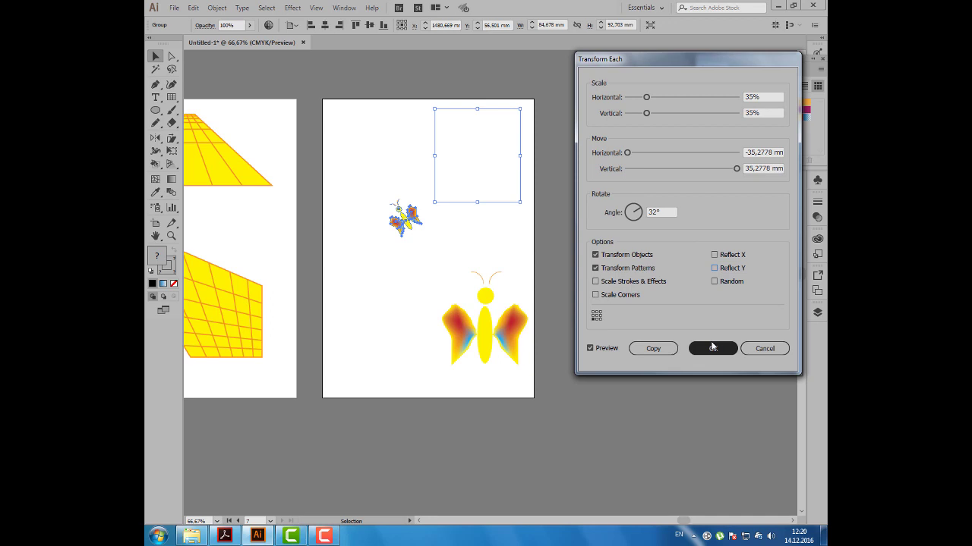
click(653, 348)
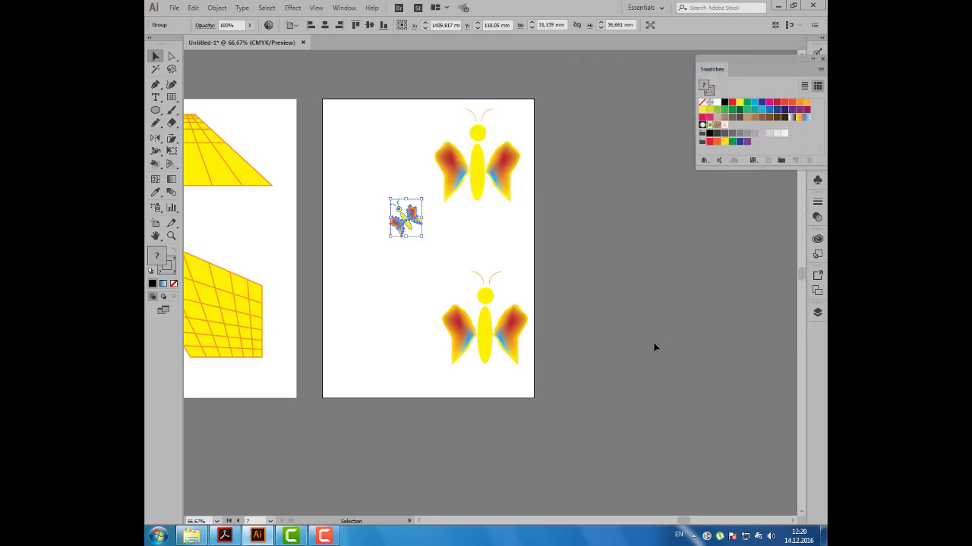
- Check the bottom butterfly's separate wings, body and head, then select it whole
click(502, 156)
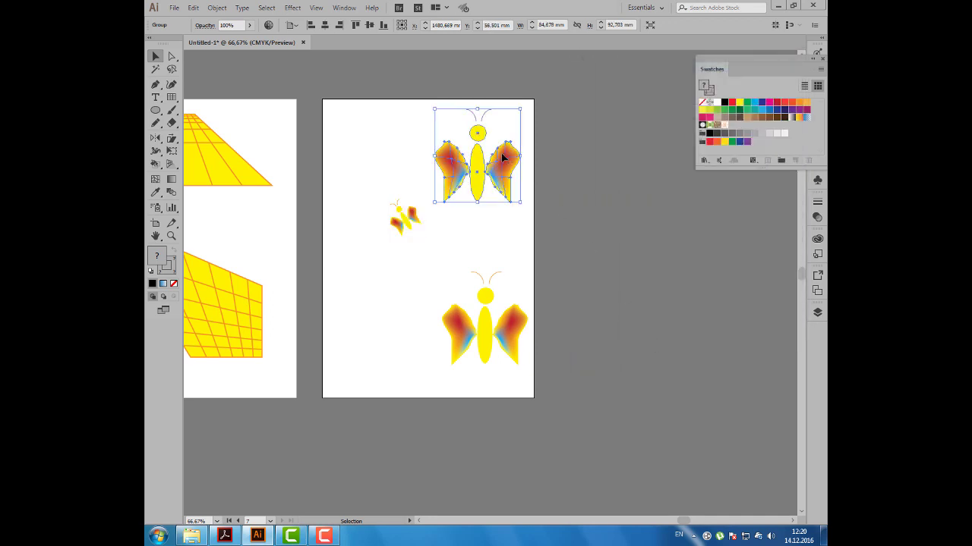
click(560, 258)
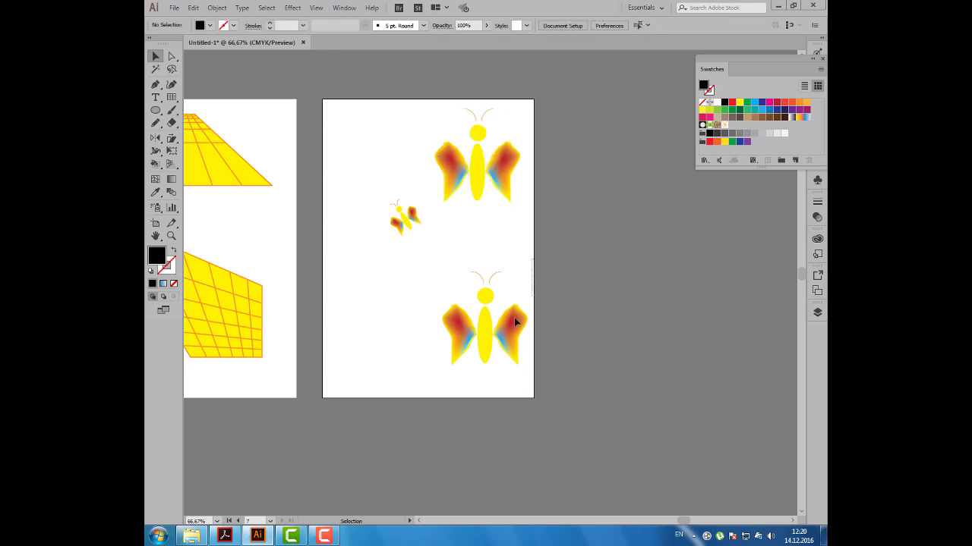
drag(534, 258, 439, 351)
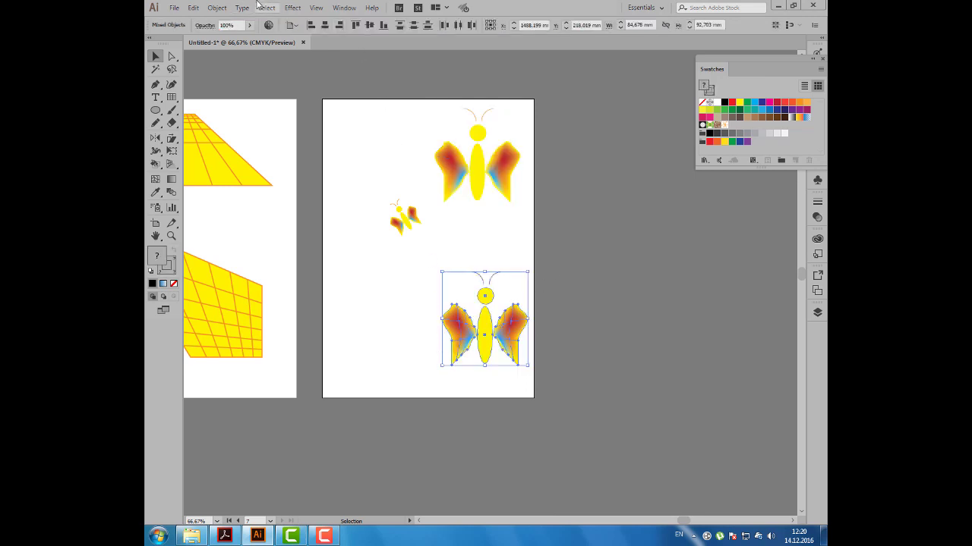
click(414, 298)
click(456, 323)
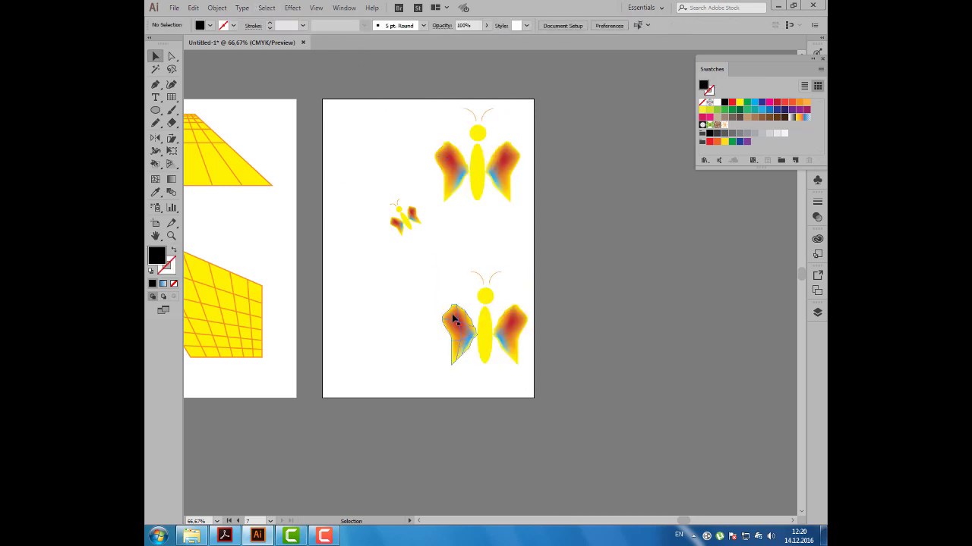
click(485, 326)
click(504, 319)
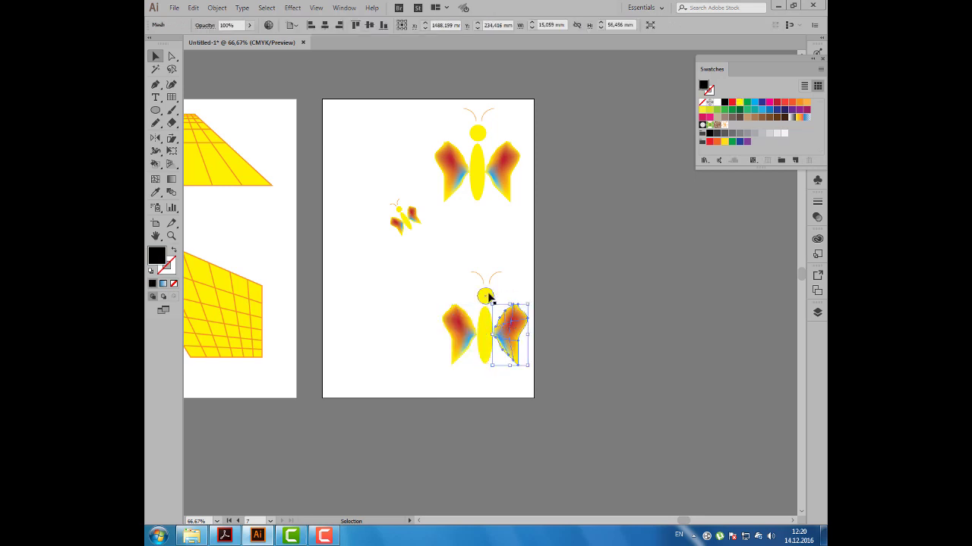
click(490, 296)
drag(429, 269, 524, 372)
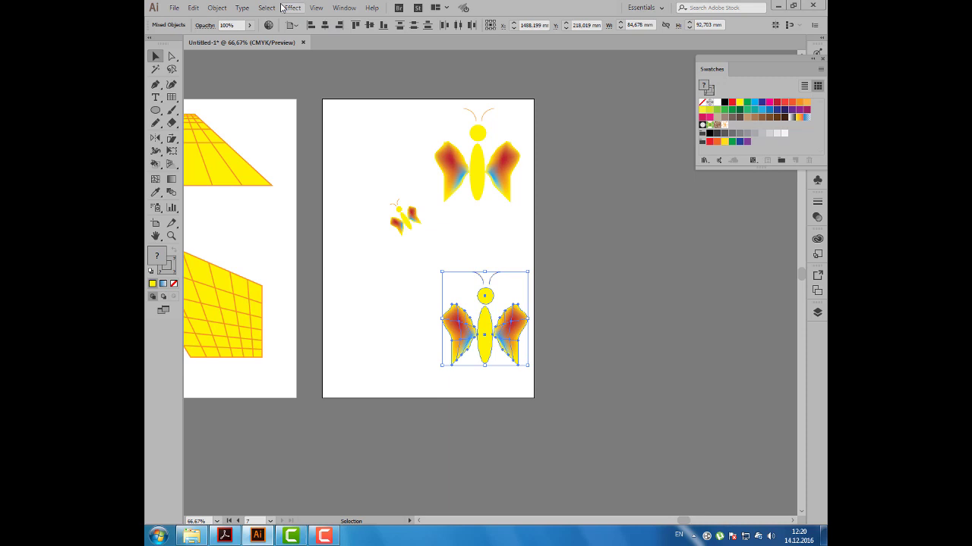
- Open Transform Each for the bottom butterfly's parts and change the reference point
click(218, 8)
mouse_move(236, 20)
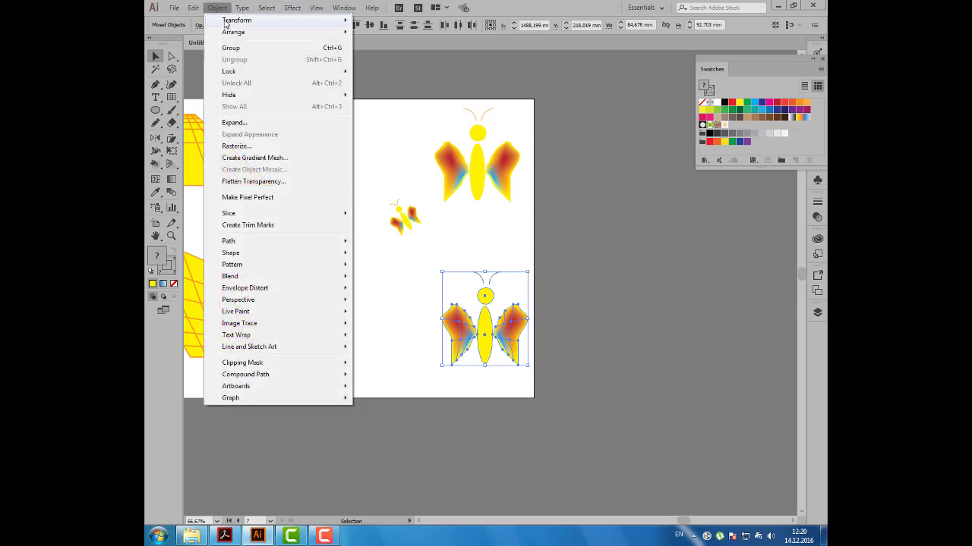
click(432, 99)
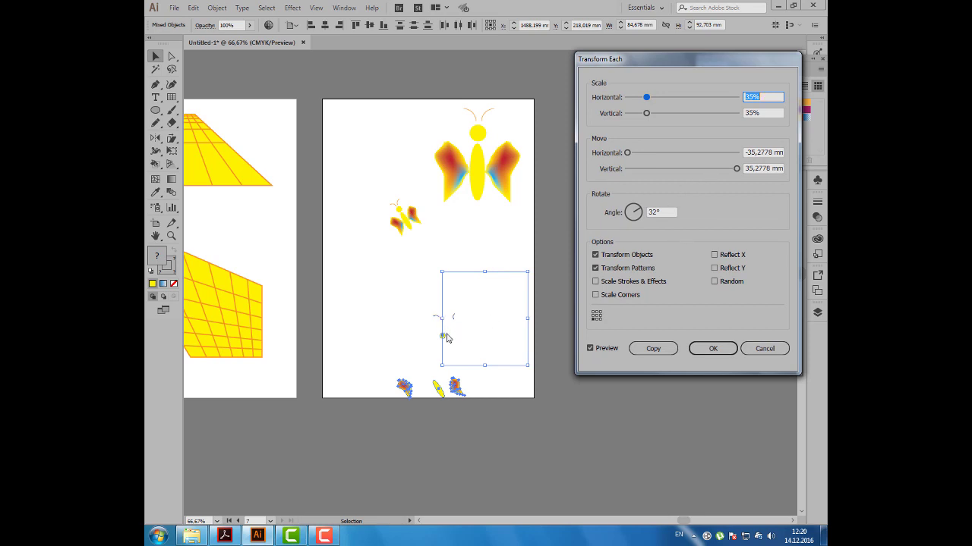
click(595, 316)
click(600, 319)
click(600, 316)
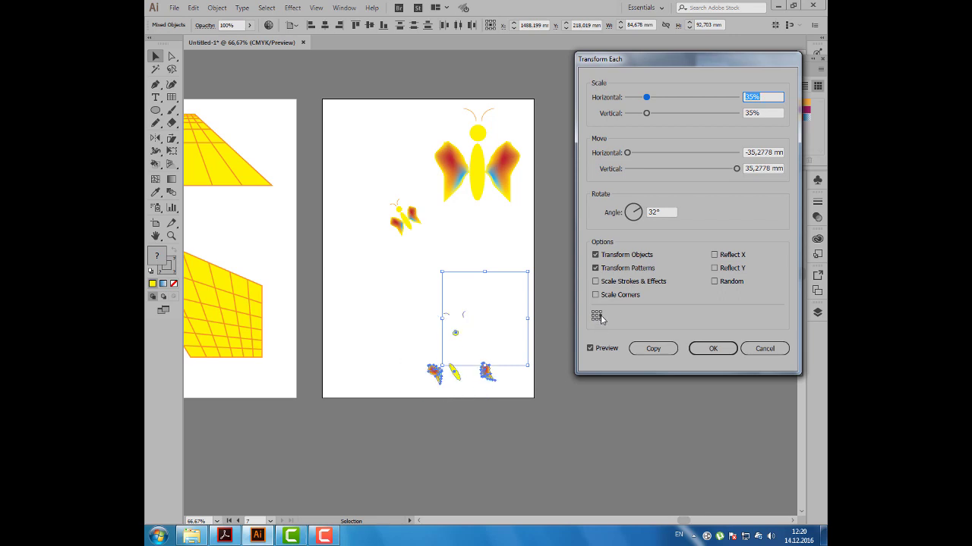
click(600, 312)
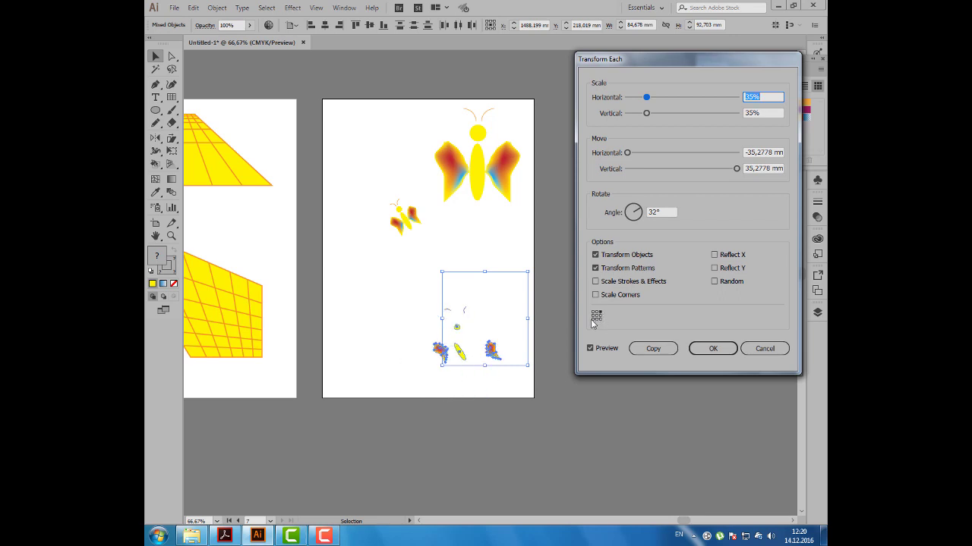
click(594, 319)
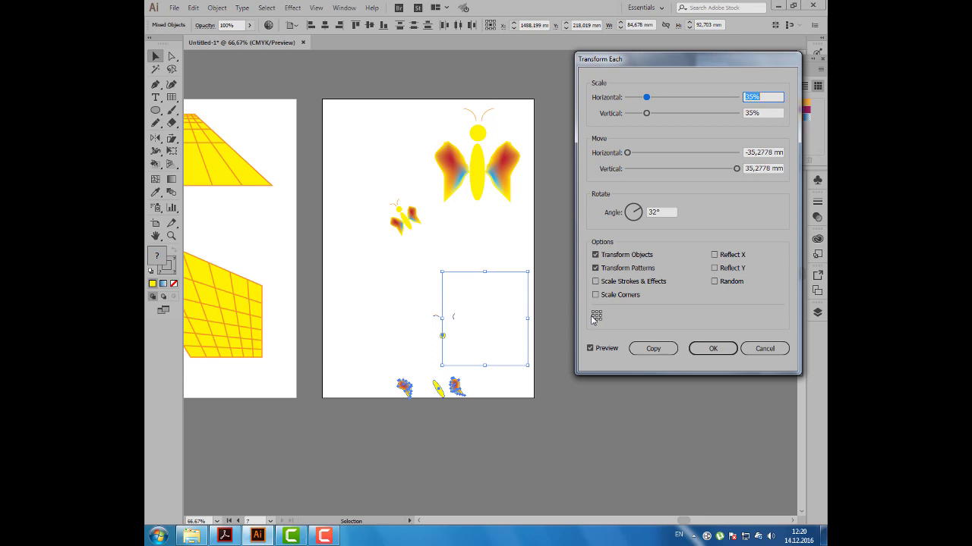
- Create shrunken, rotated copies of each part and shift them further left
click(657, 348)
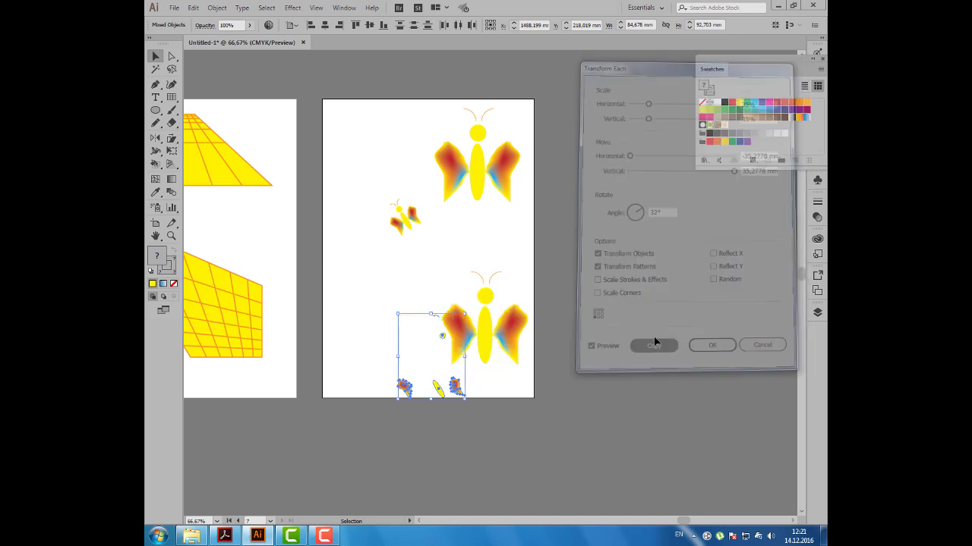
drag(467, 387, 440, 387)
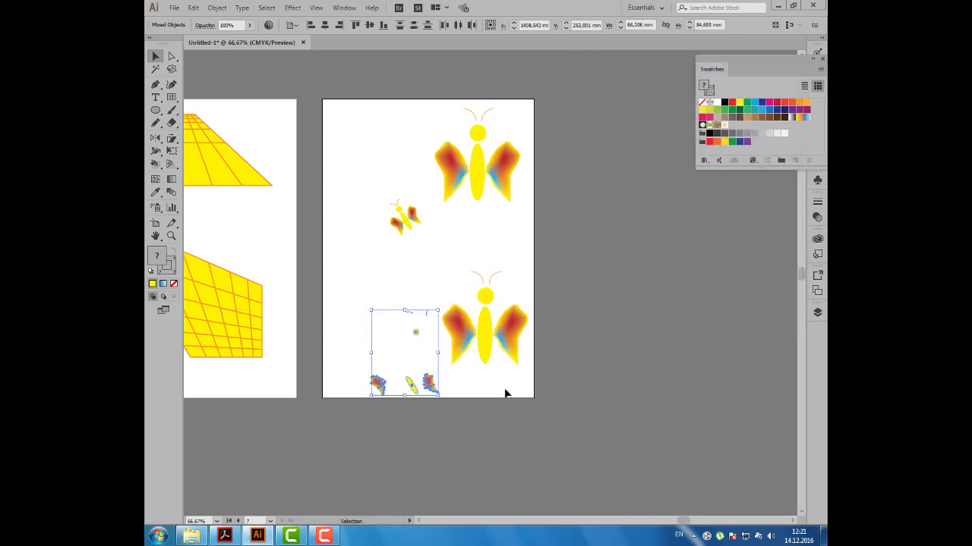
click(619, 282)
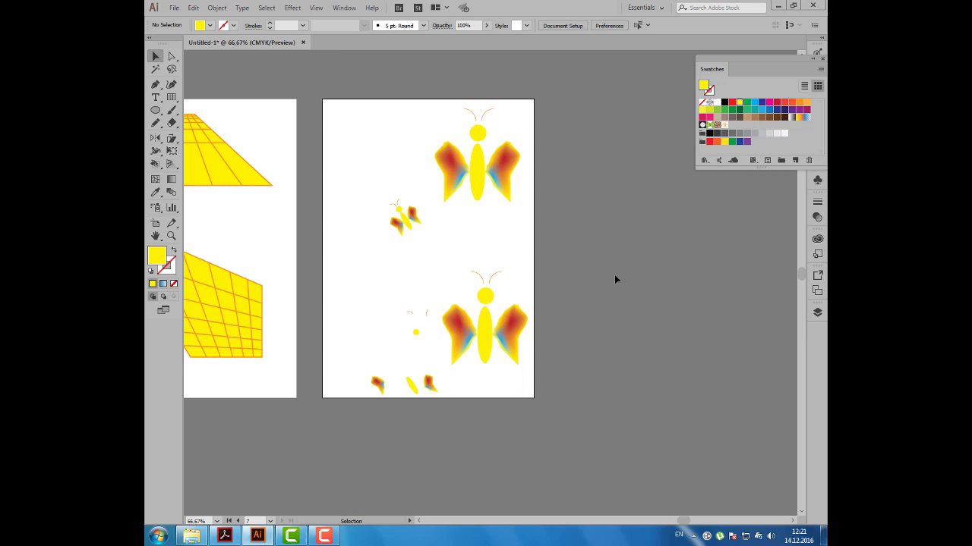
- Select the top, small and bottom butterflies' pieces in turn to check them, then deselect
click(503, 165)
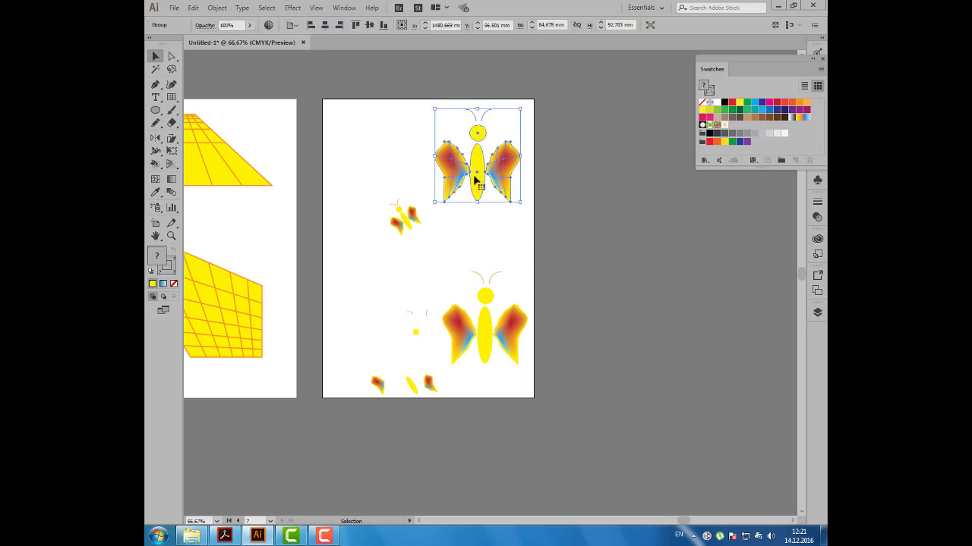
click(414, 220)
click(485, 294)
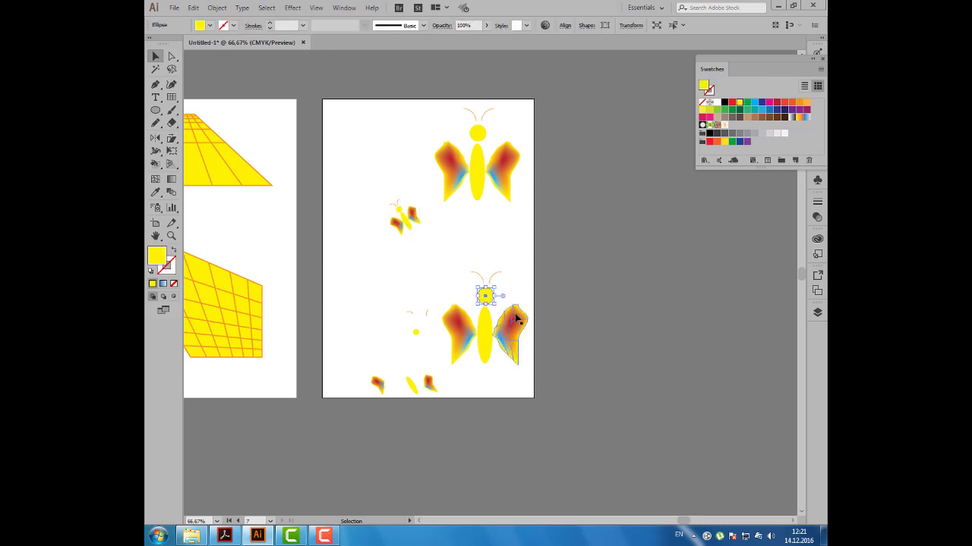
drag(390, 297, 429, 347)
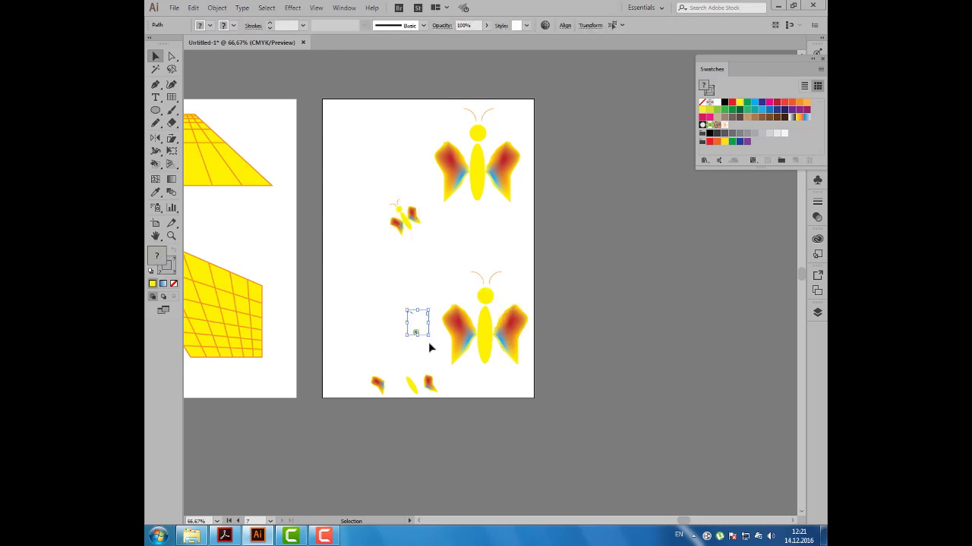
click(433, 341)
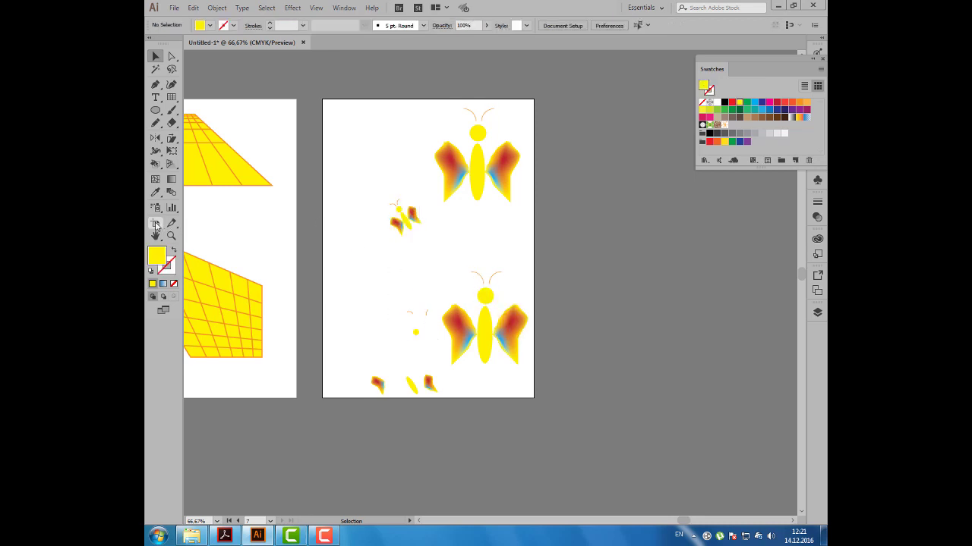
- Draw Artboard 8 right of Artboard 7 and Alt-drag a butterfly copy onto it
click(156, 225)
drag(325, 102, 562, 101)
click(155, 56)
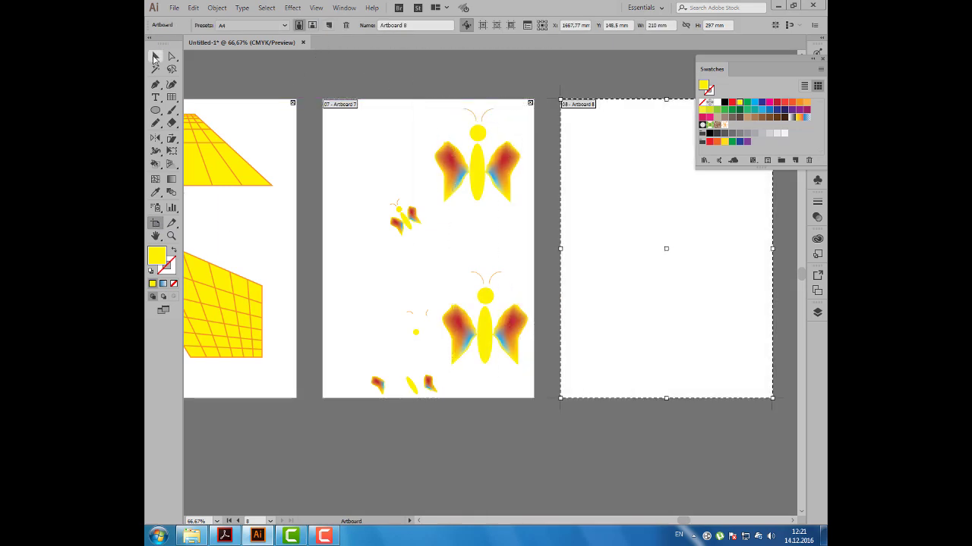
drag(453, 175, 607, 185)
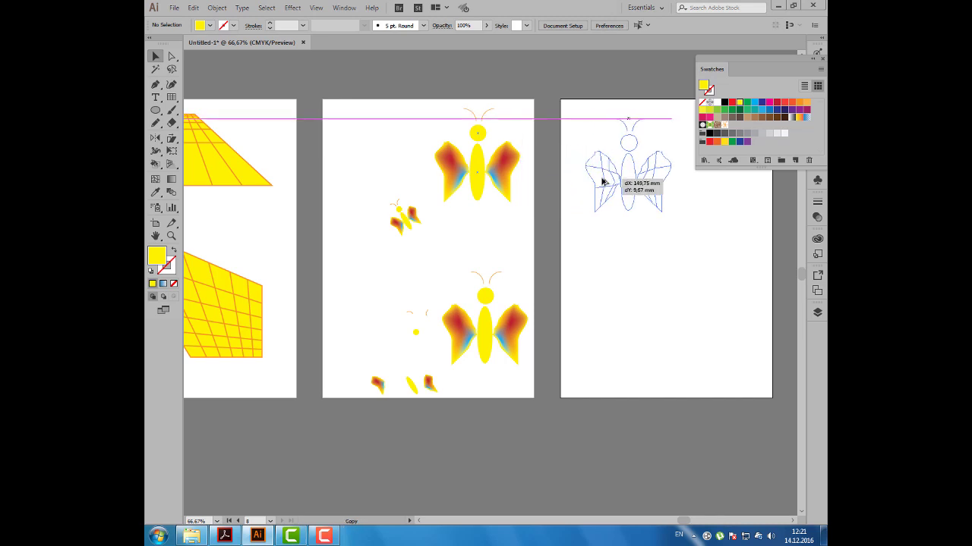
drag(705, 212, 563, 206)
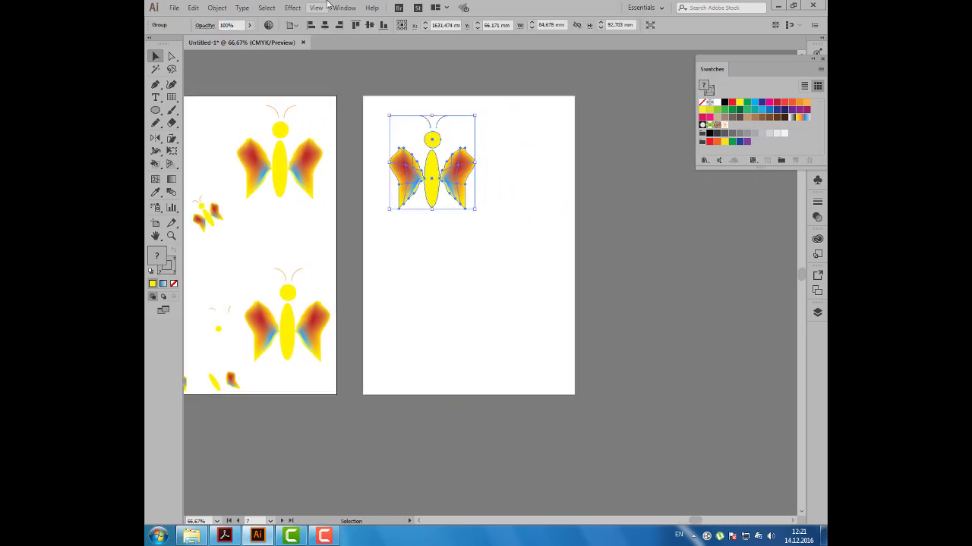
- Open Window > Transform as a floating panel and dock Swatches back in the right dock
click(342, 7)
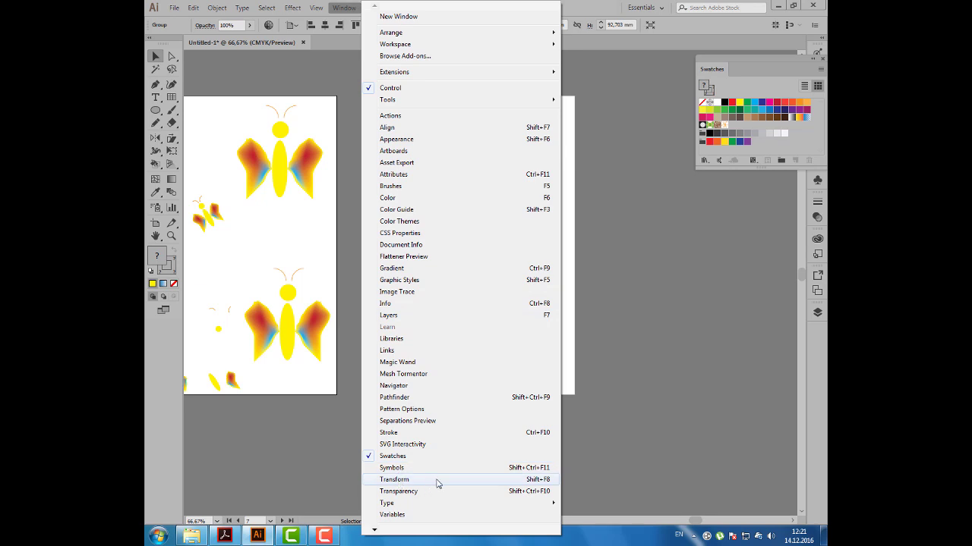
click(438, 484)
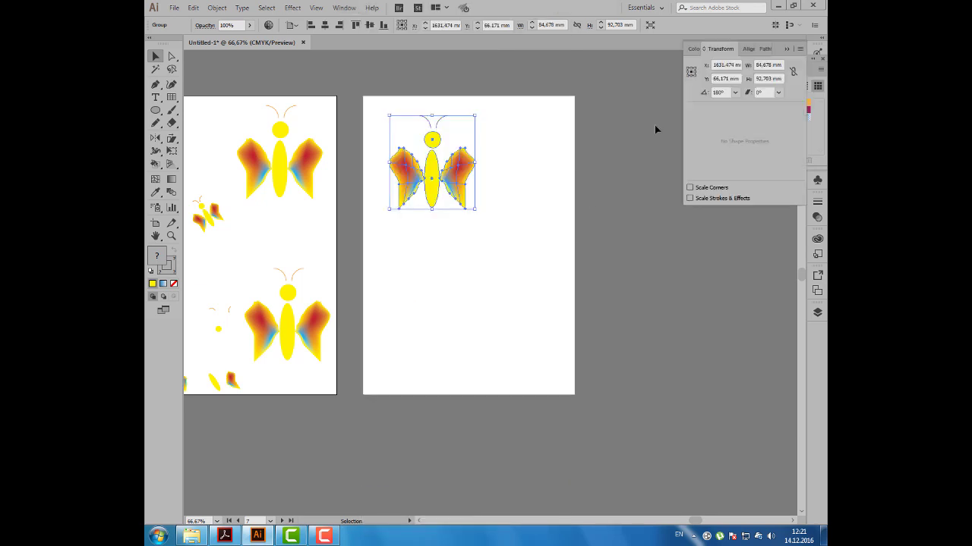
mouse_move(738, 49)
mouse_down()
mouse_move(638, 112)
mouse_move(612, 107)
mouse_up()
drag(754, 60, 817, 92)
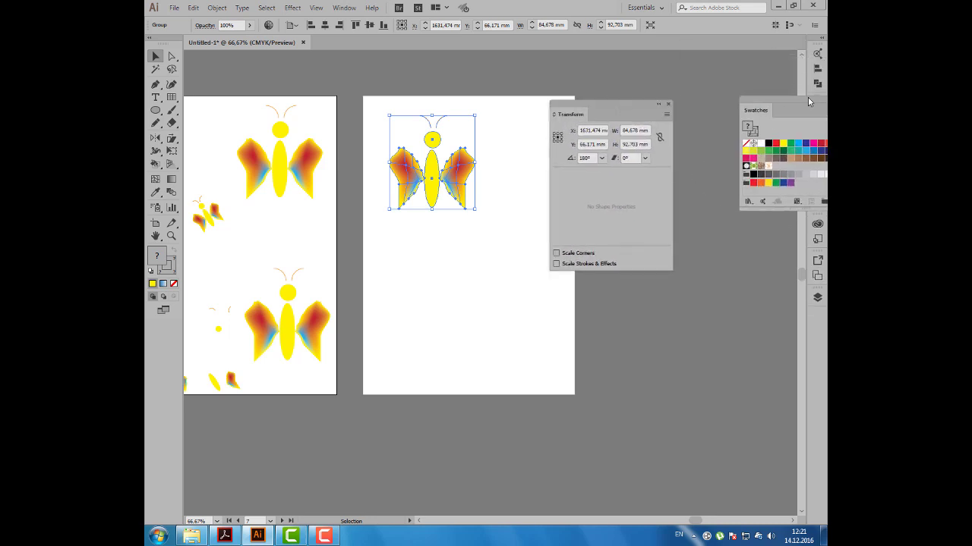
drag(620, 105, 626, 96)
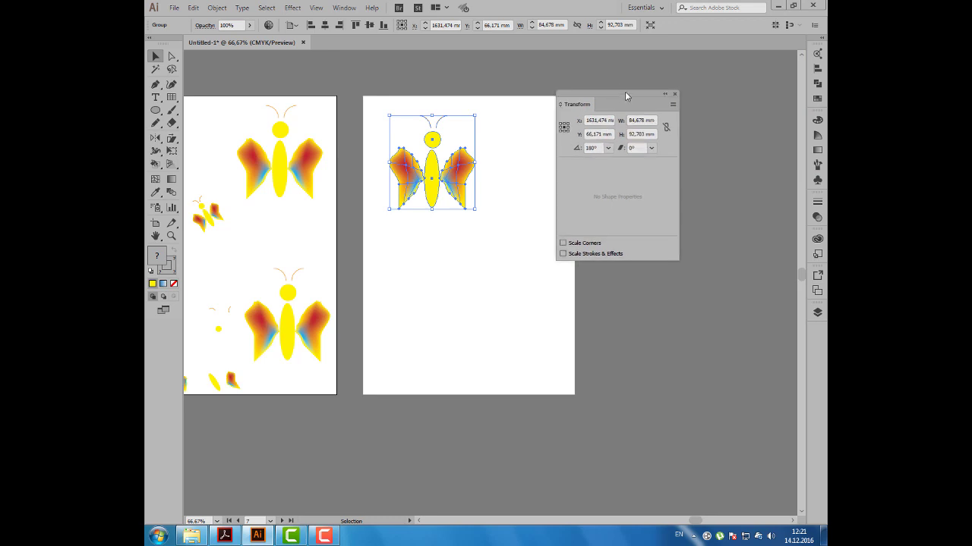
click(651, 120)
- Open the New Document dialog with Ctrl+N and dismiss it again
click(174, 8)
click(174, 8)
key(ctrl+n)
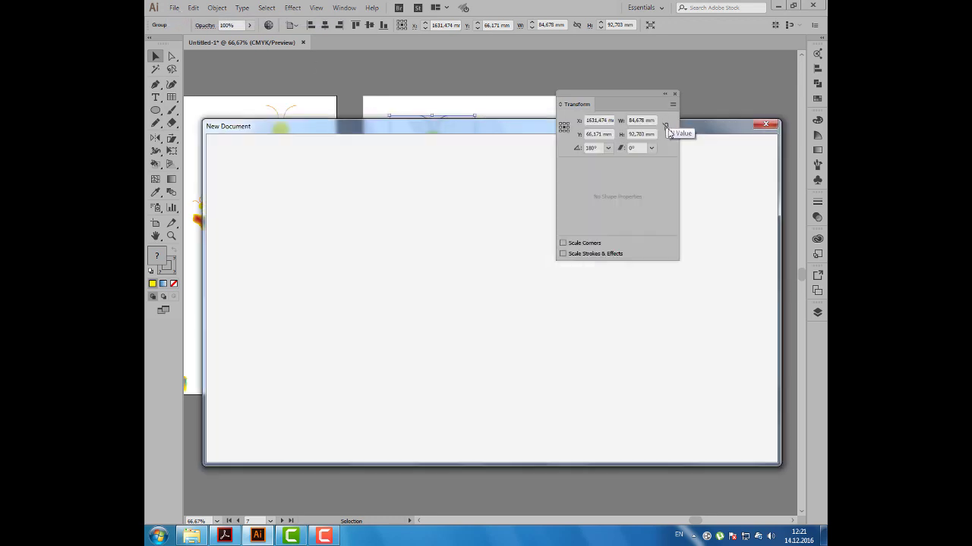
click(767, 128)
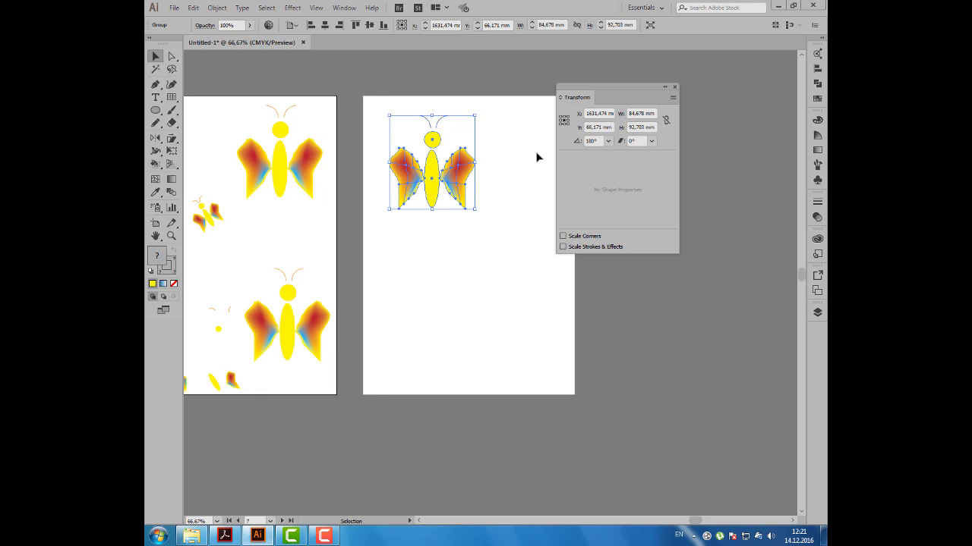
- Link width and height, then resize the butterfly to 75 mm wide after trying 45 and 125 mm
click(668, 121)
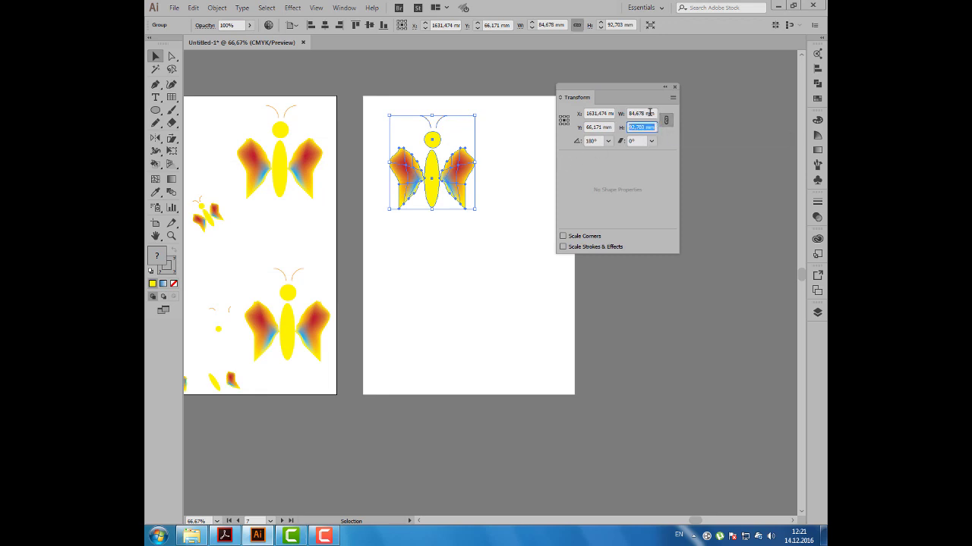
click(626, 114)
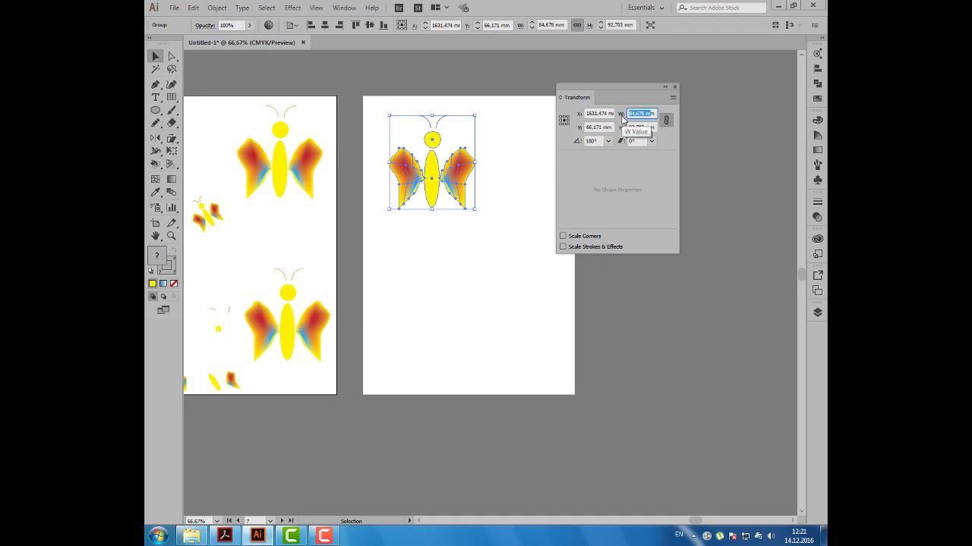
key(Tab)
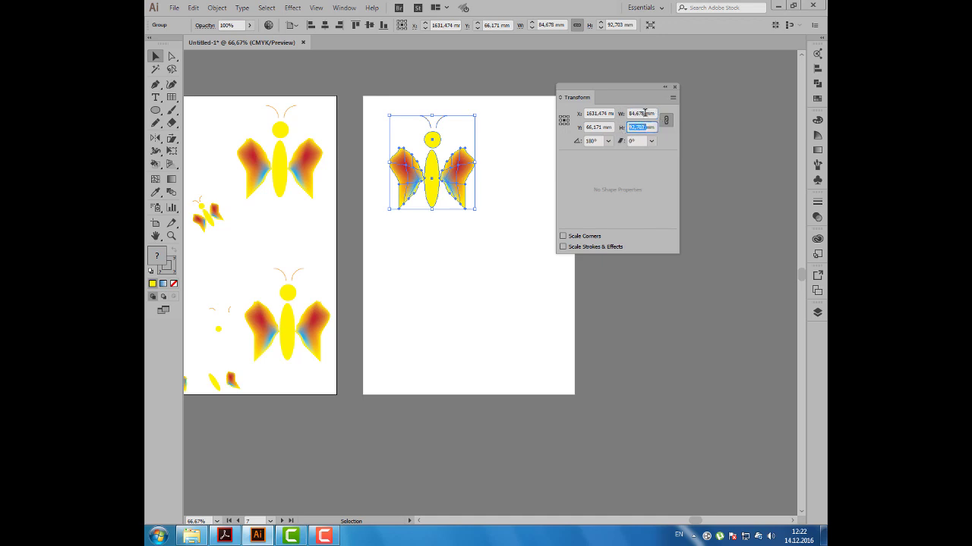
click(644, 113)
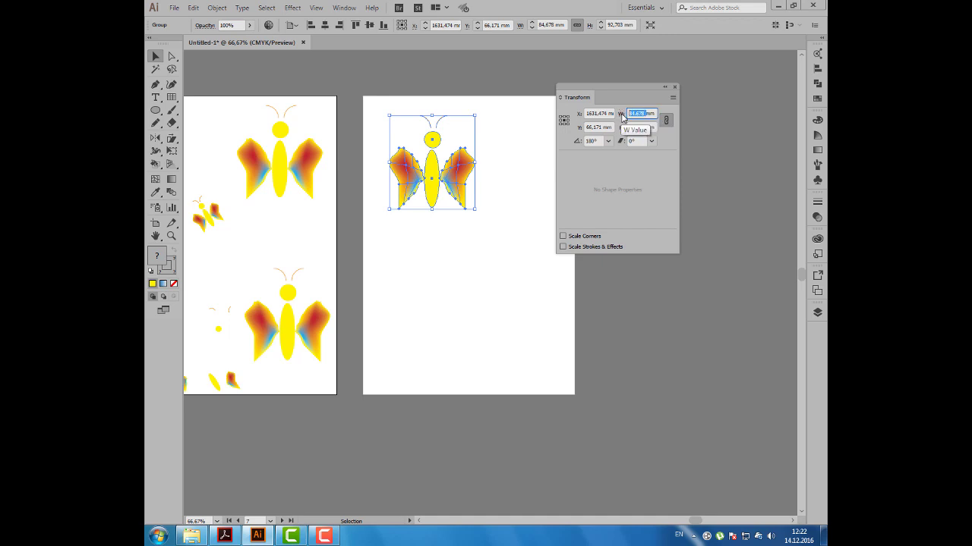
text(45)
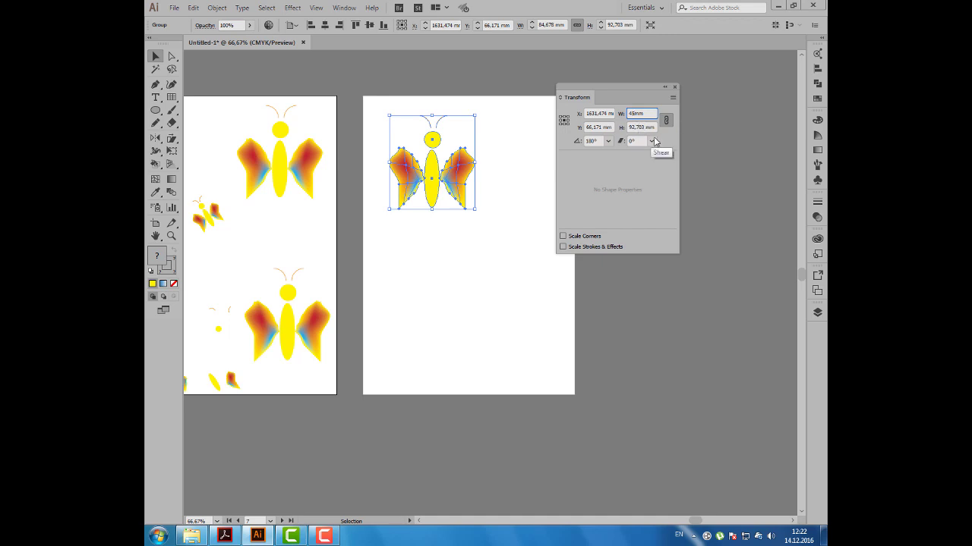
key(Return)
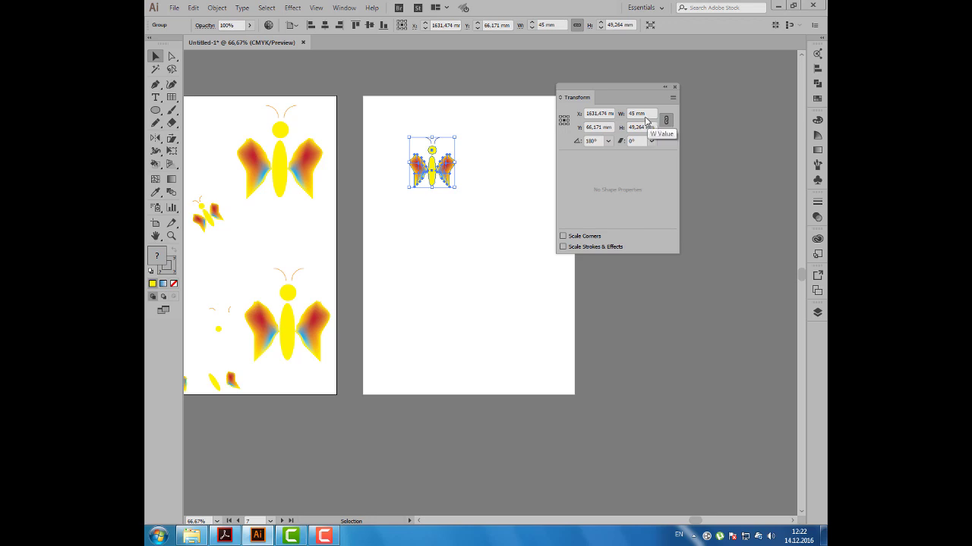
click(666, 121)
text(125)
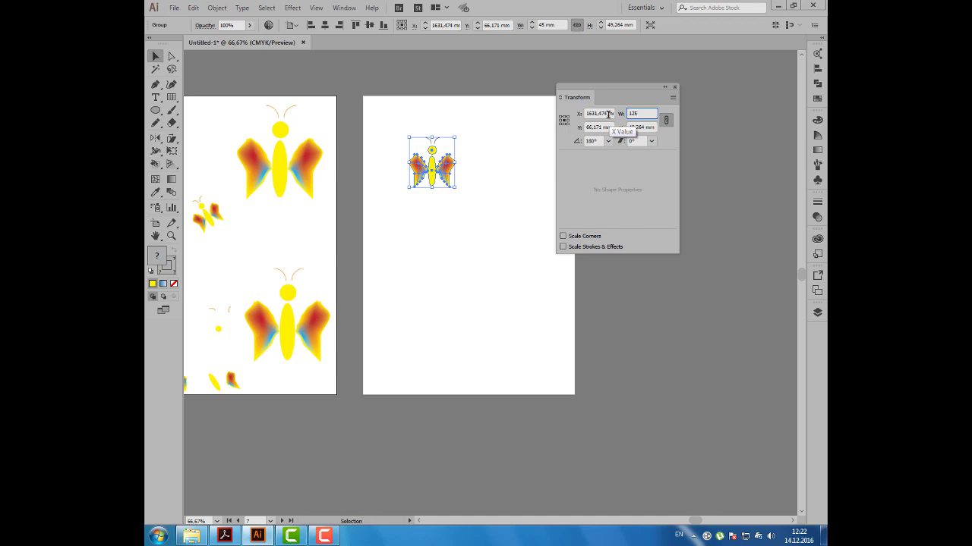
key(Tab)
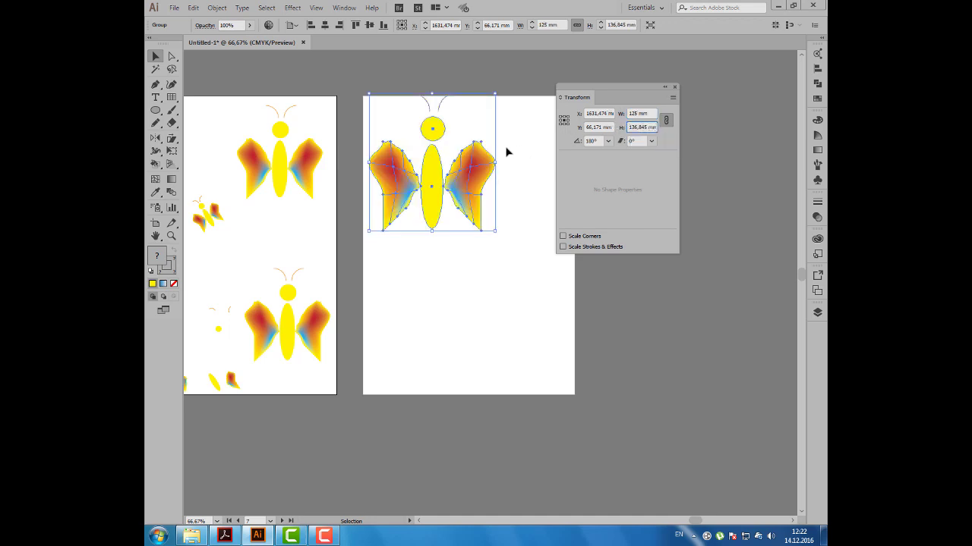
click(647, 113)
text(75)
key(Return)
- Draw a yellow 73.797 × 57.151 mm rectangle below the butterfly
click(221, 148)
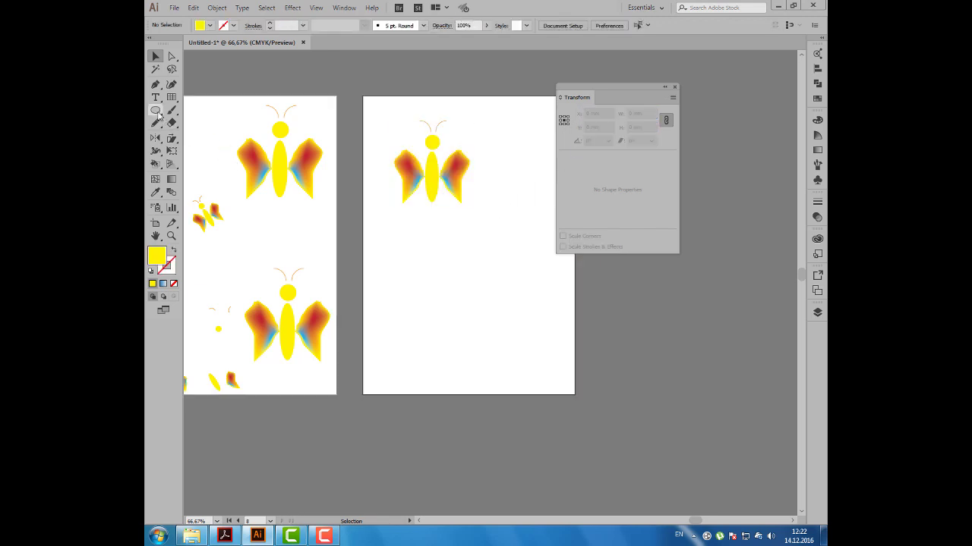
drag(156, 111, 199, 109)
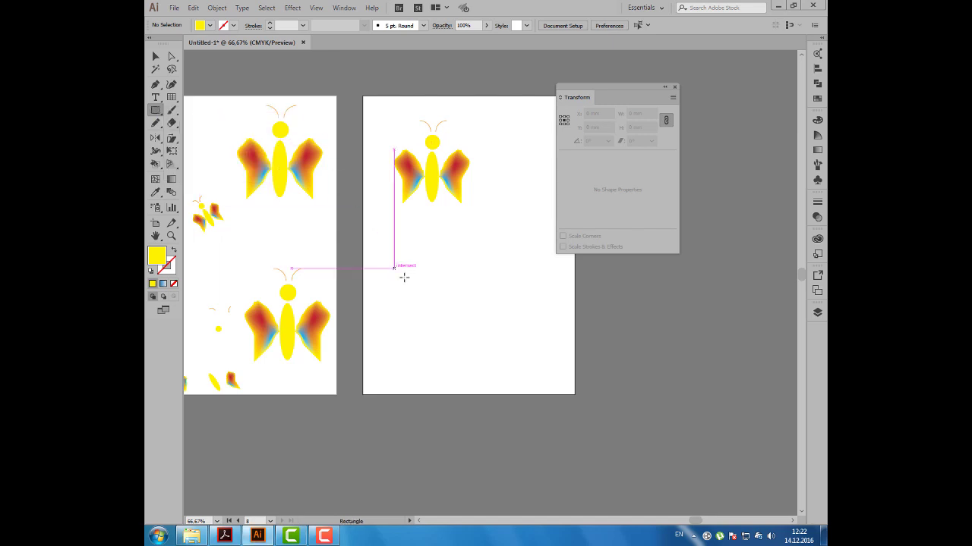
drag(394, 268, 468, 326)
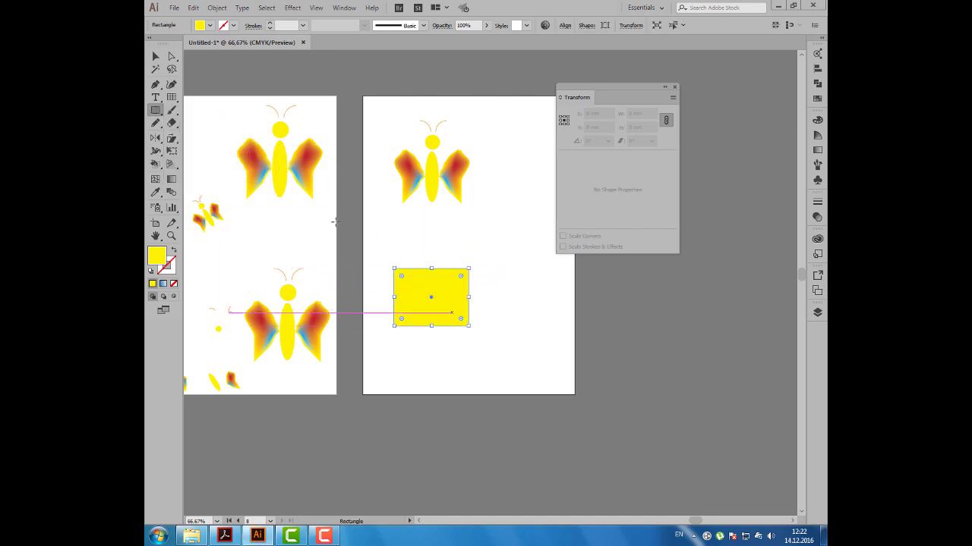
click(156, 179)
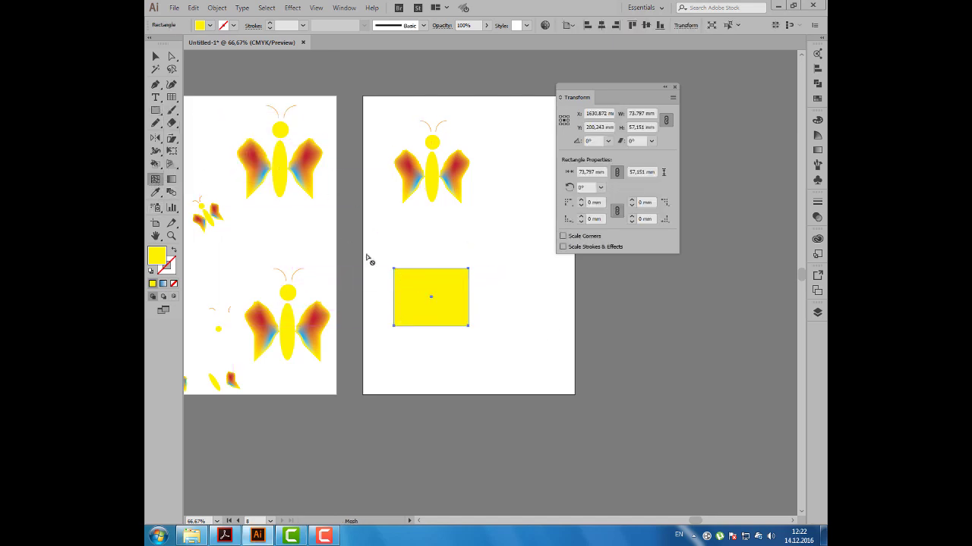
- Add mesh points to the yellow rectangle, colouring one light blue and another pink
click(408, 281)
click(817, 120)
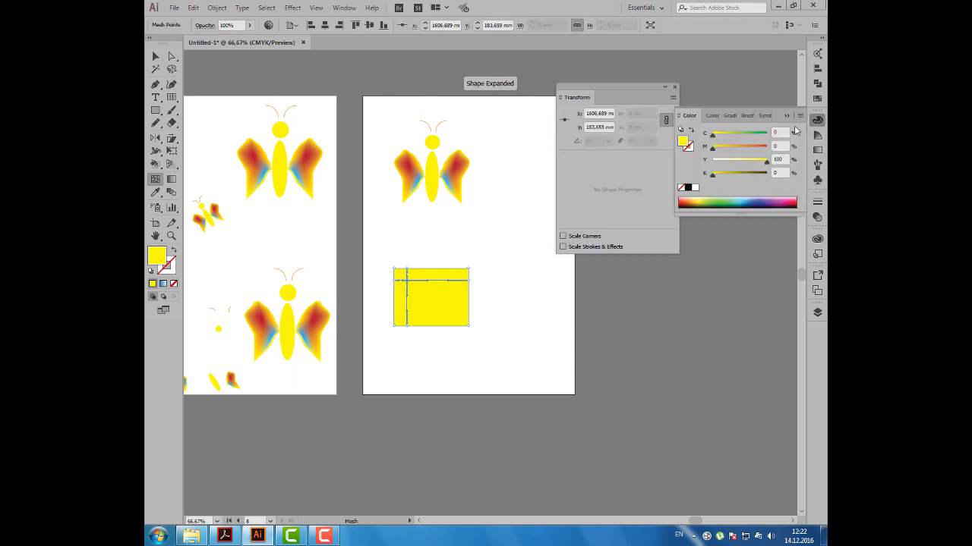
click(748, 201)
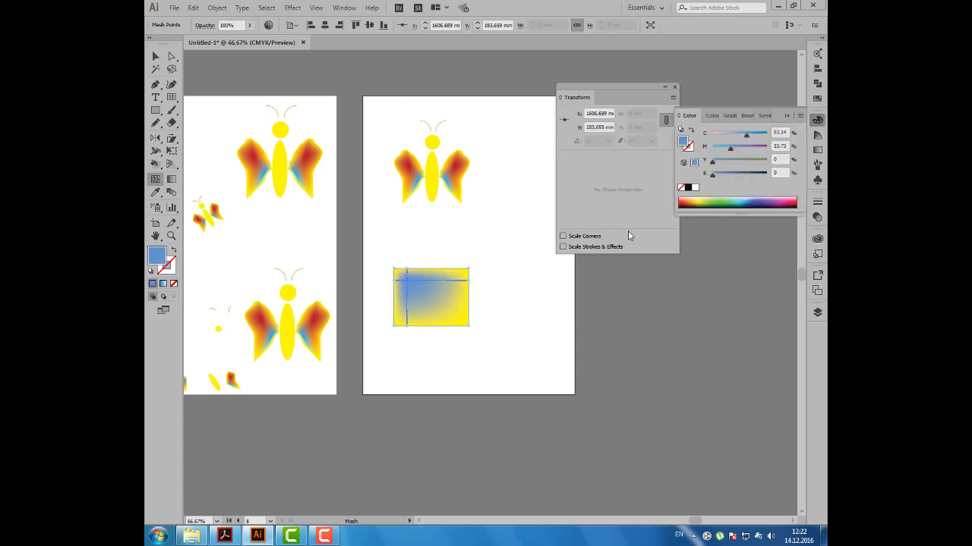
click(448, 302)
click(786, 200)
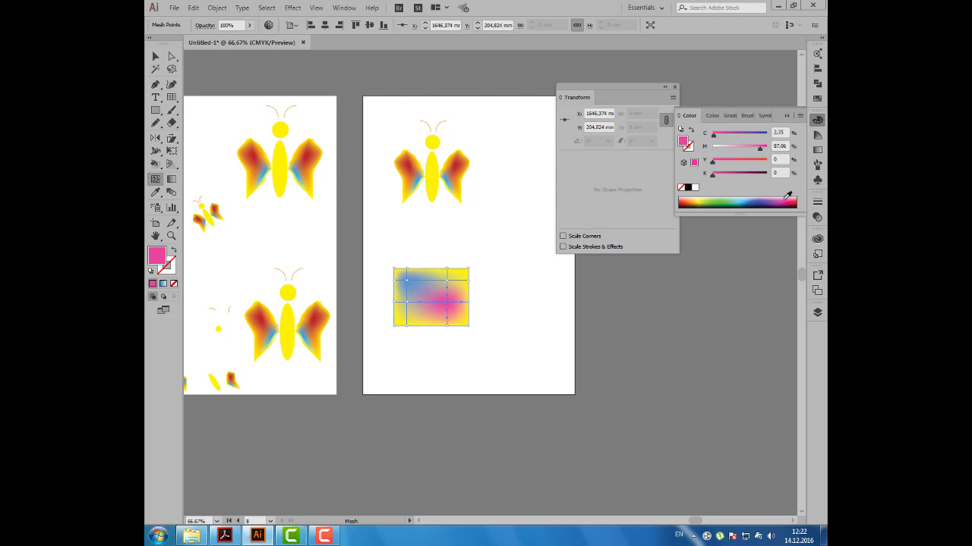
click(734, 113)
click(156, 57)
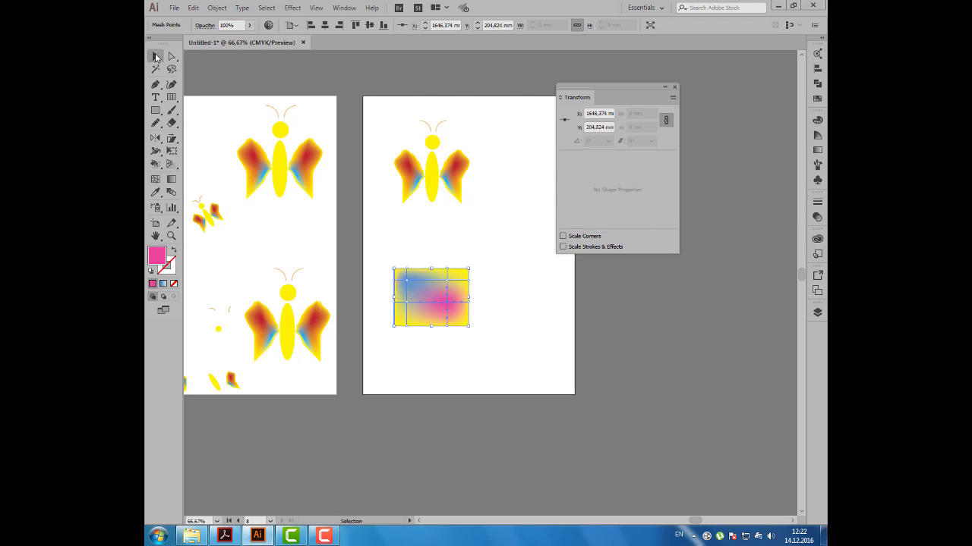
- Shift the mesh rectangle up-right and resize it, unlinked, to 90 mm wide by 50 mm high
drag(412, 298, 419, 276)
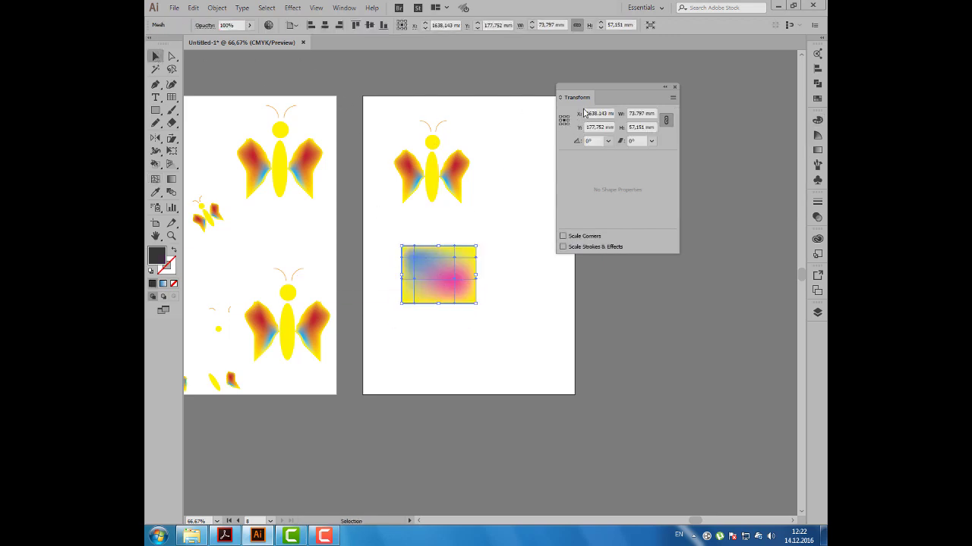
drag(595, 95, 605, 93)
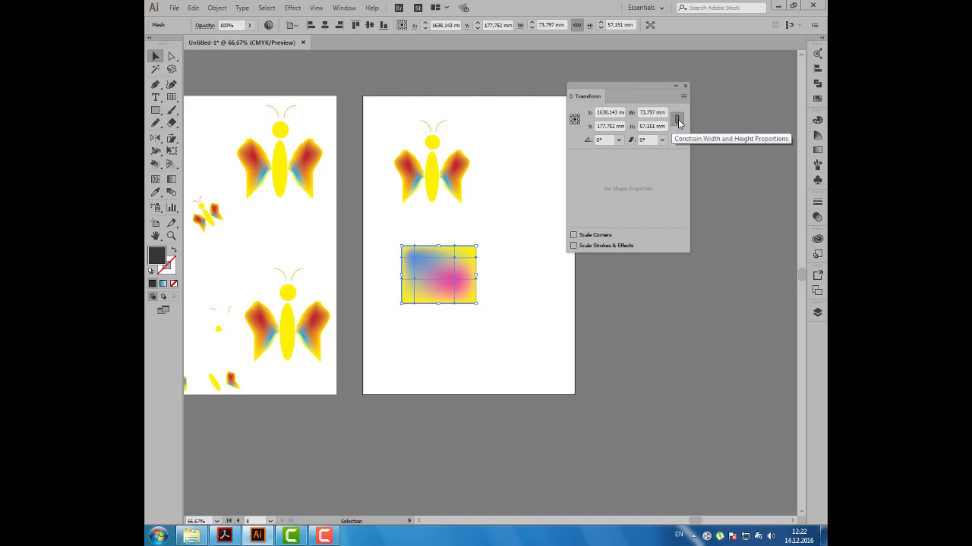
click(678, 119)
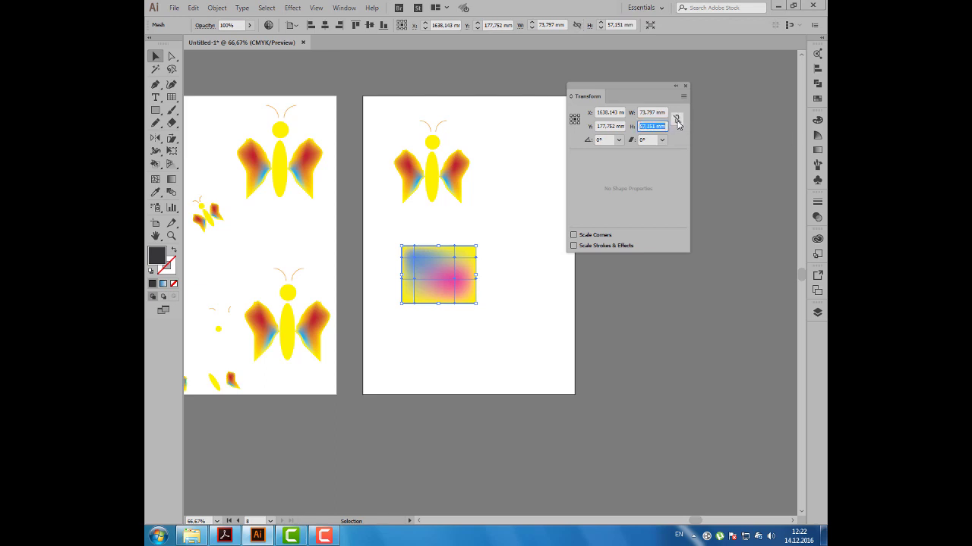
click(656, 112)
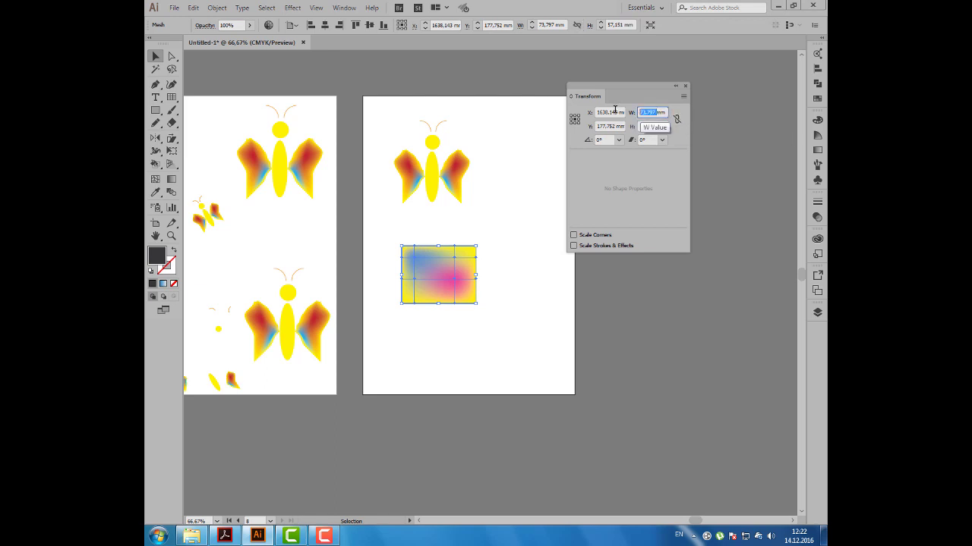
text(90mm)
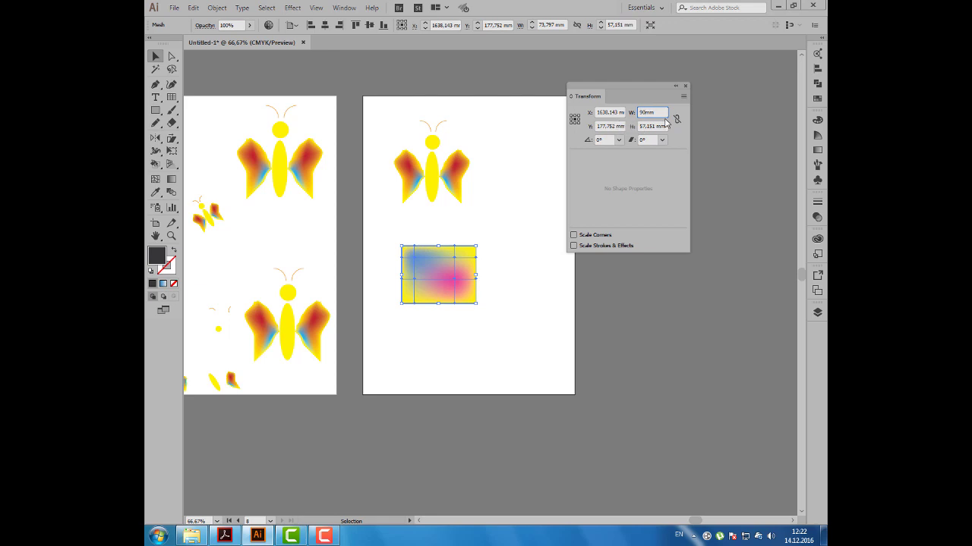
key(Tab)
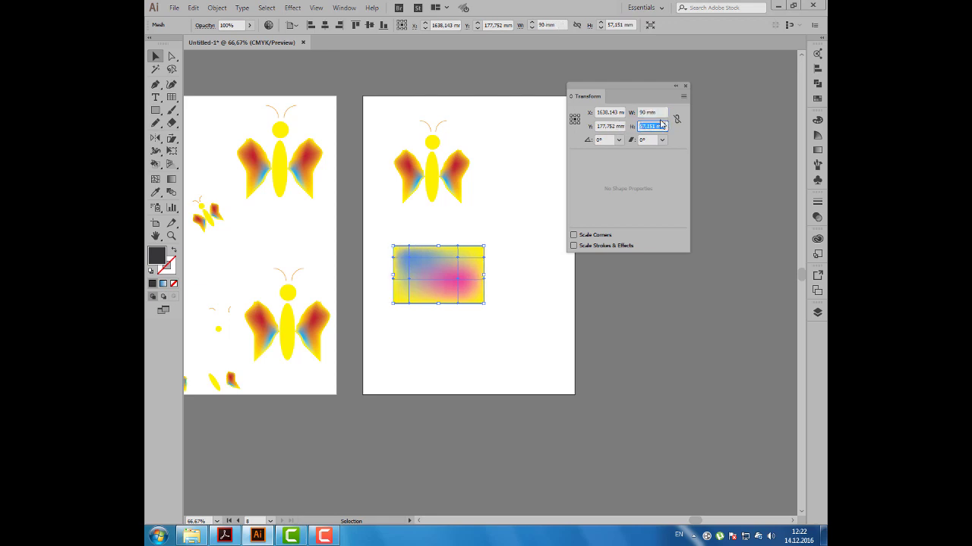
text(50)
key(Return)
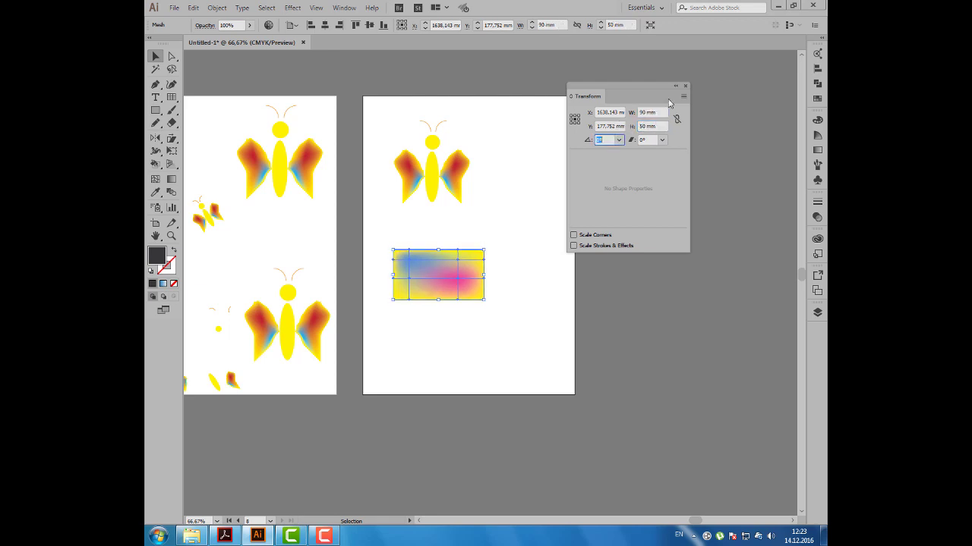
drag(648, 95, 662, 79)
- Move the butterfly and mesh rectangle together down and to the right
click(539, 192)
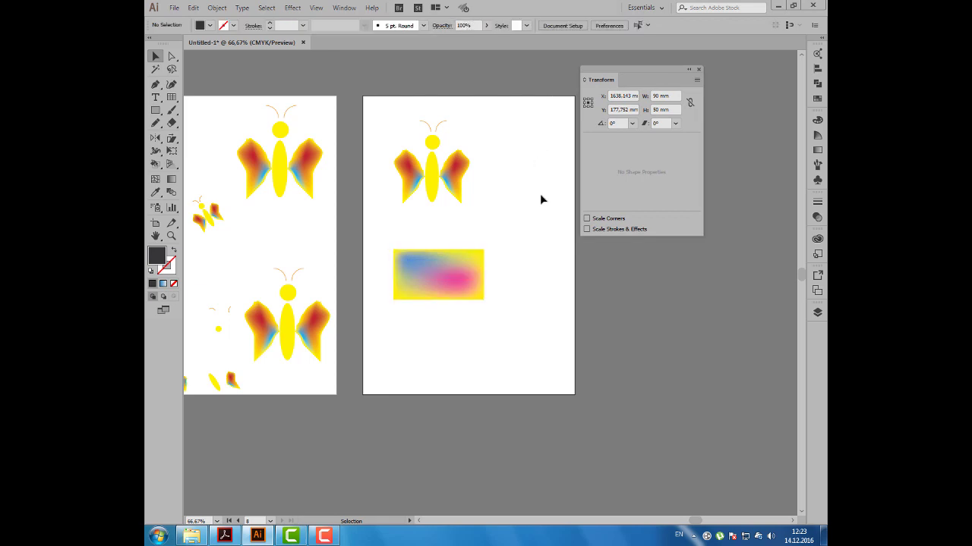
drag(544, 162, 484, 159)
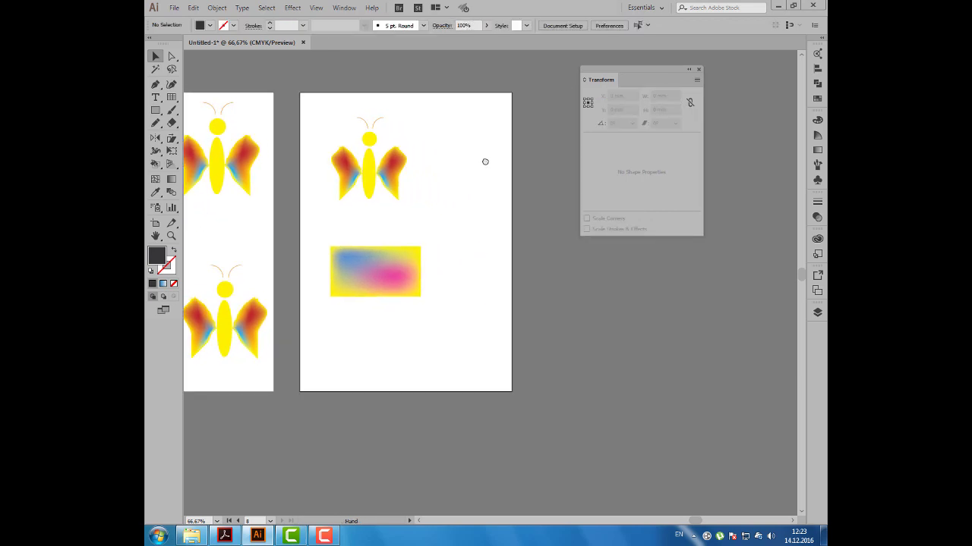
mouse_move(330, 115)
mouse_down()
mouse_move(420, 266)
mouse_move(422, 298)
mouse_up()
click(508, 139)
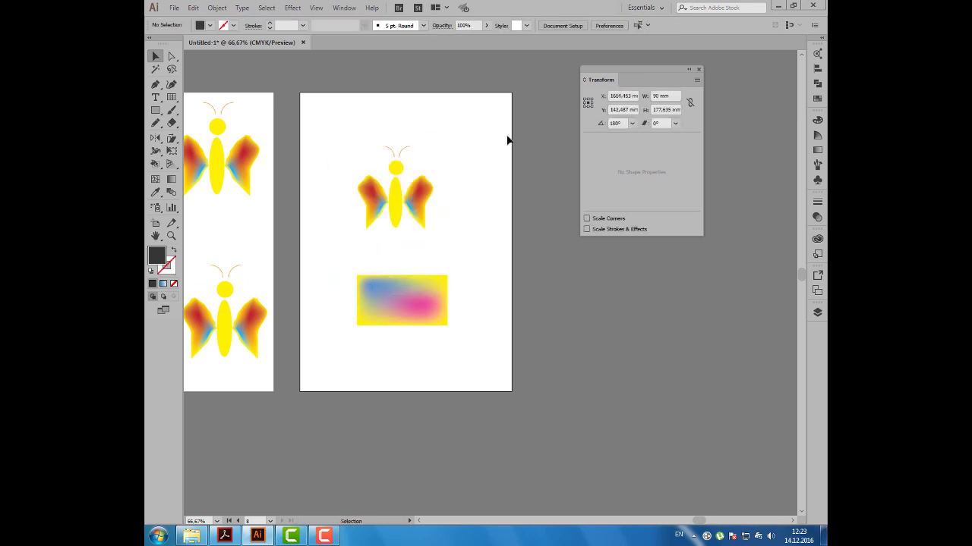
drag(594, 80, 584, 81)
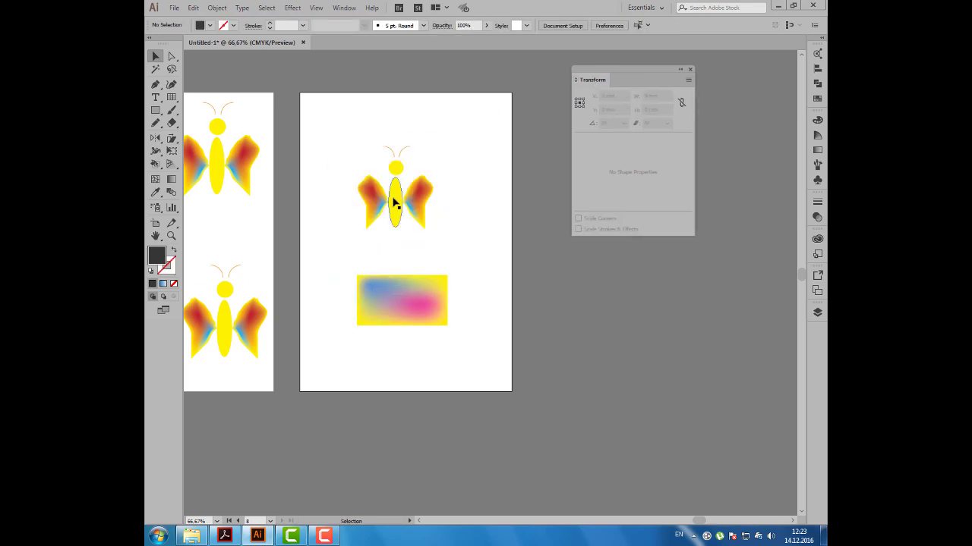
- Select the butterfly group and open the New Document dialog with Ctrl+N
click(392, 202)
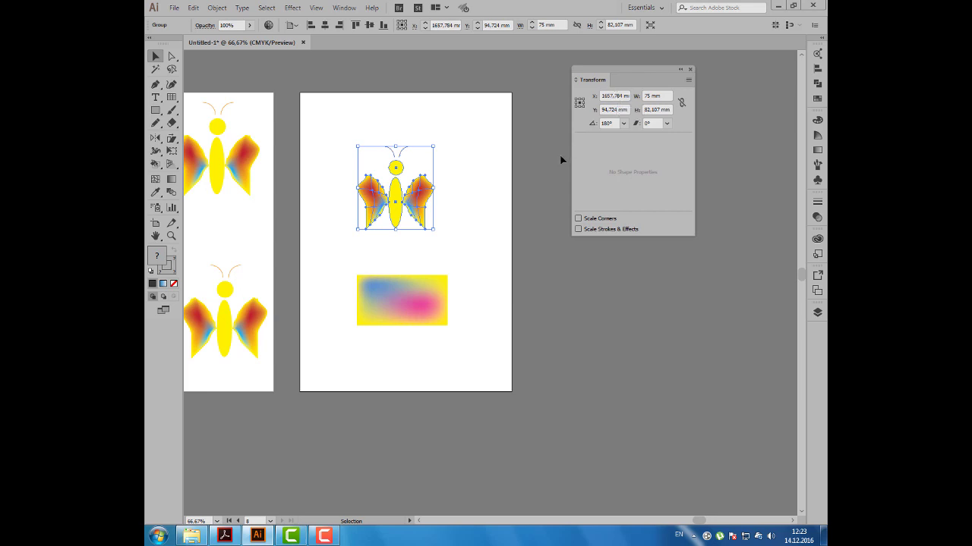
key(a)
key(v)
key(ctrl+n)
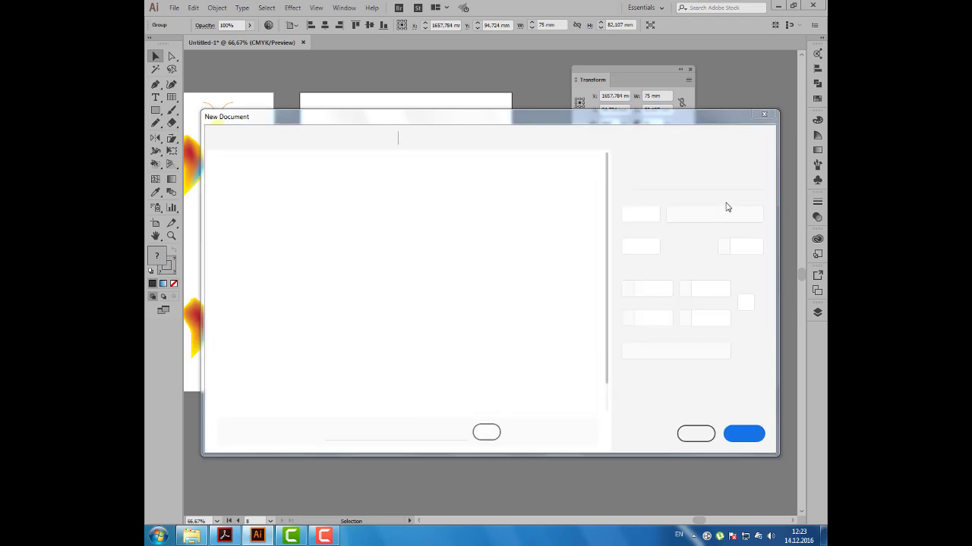
- Create a new A4 document with 1 artboard and pan to its empty page
double_click(722, 251)
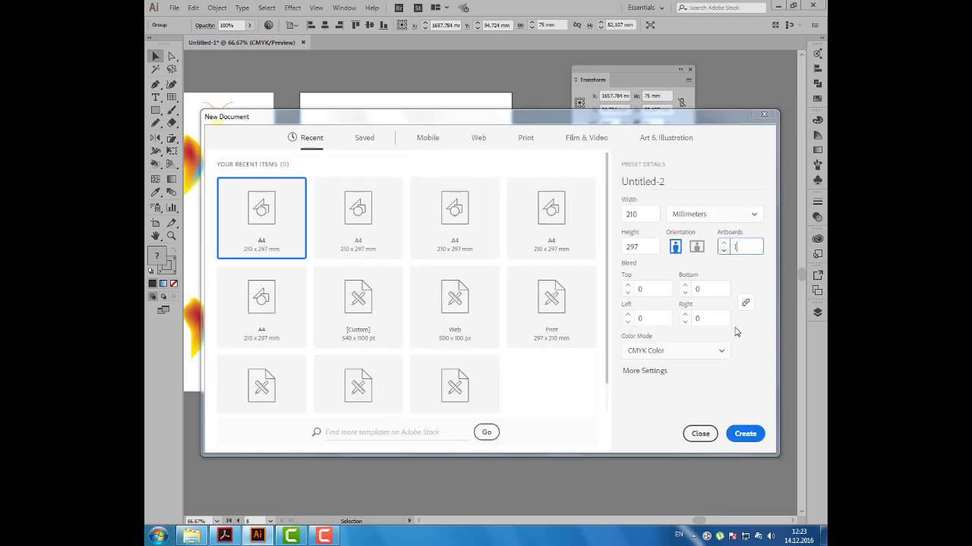
click(748, 434)
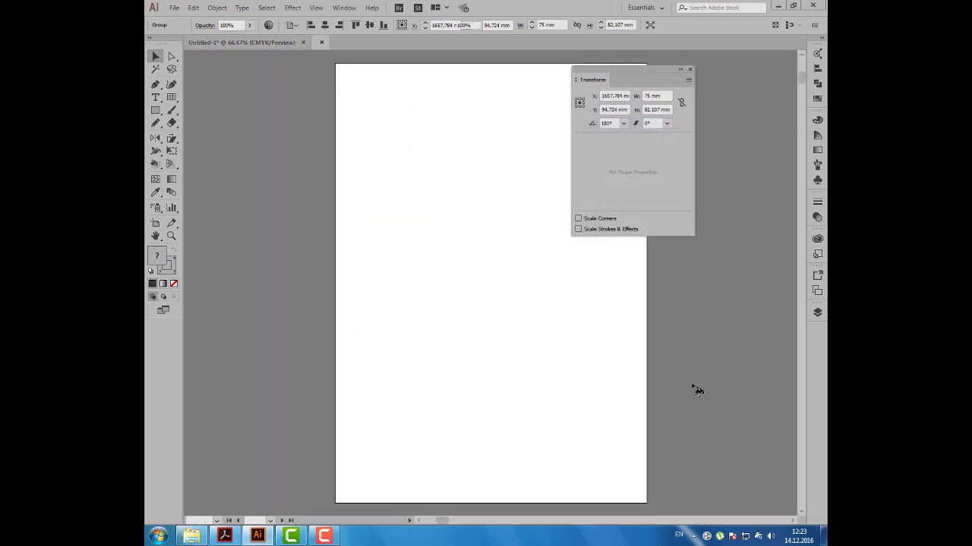
drag(586, 80, 614, 75)
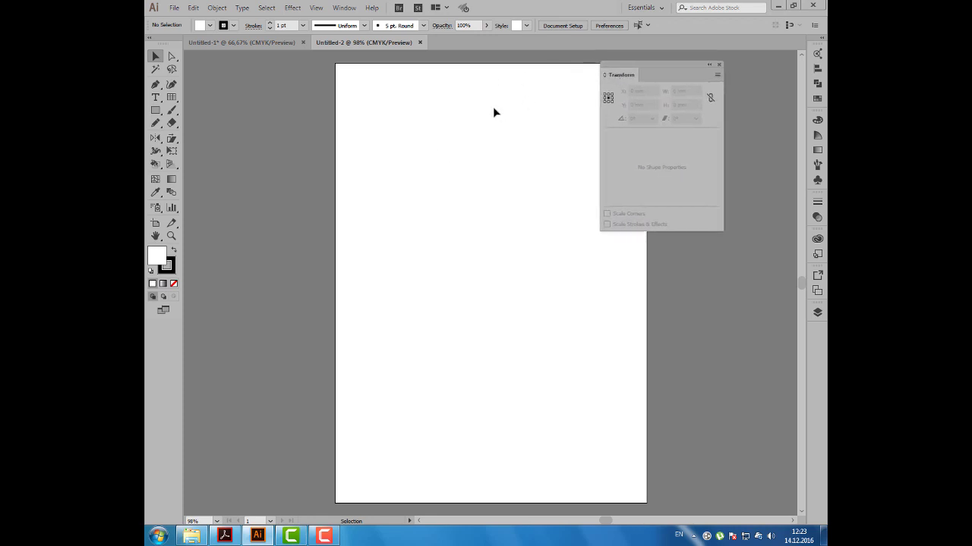
drag(521, 108, 460, 109)
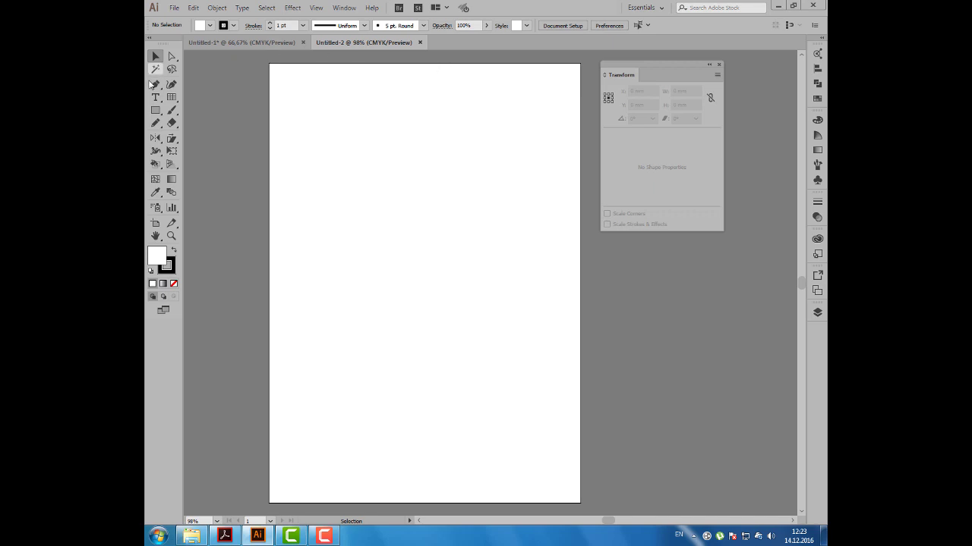
- Write 'CTRL+R' near the artboard top, enlarge it, fill it red and move it up
click(156, 97)
click(322, 126)
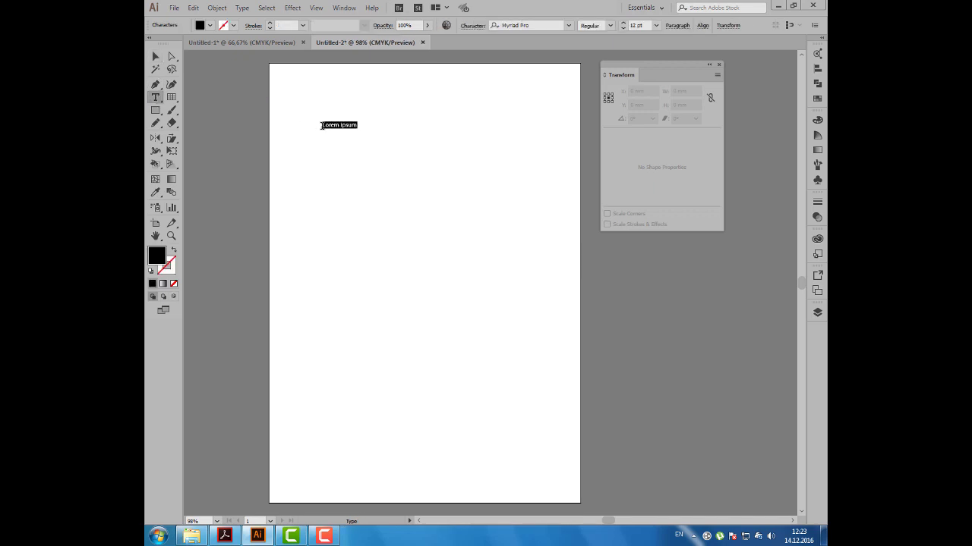
key(BackSpace)
text(RL+R)
click(155, 56)
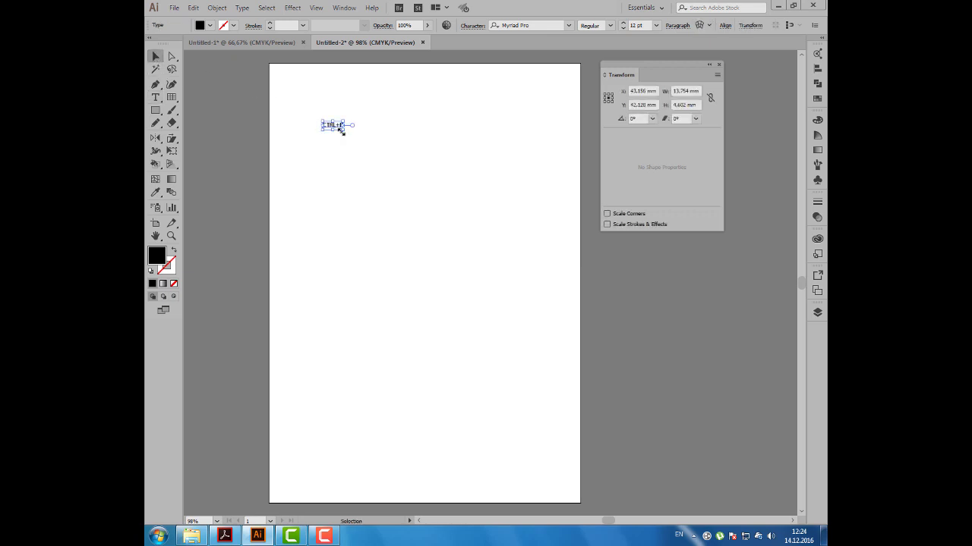
mouse_move(345, 128)
mouse_down()
mouse_move(476, 183)
mouse_move(469, 176)
mouse_up()
click(210, 25)
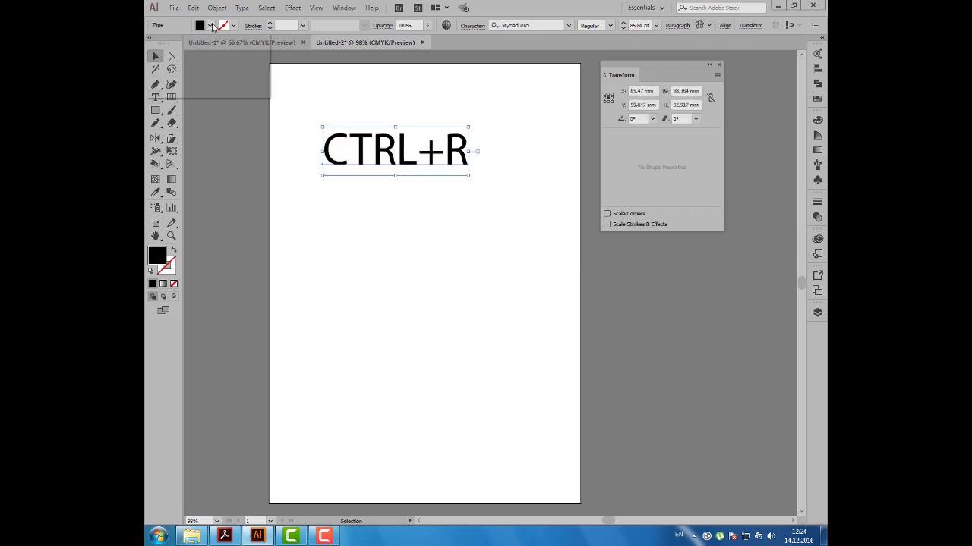
click(183, 44)
key(Escape)
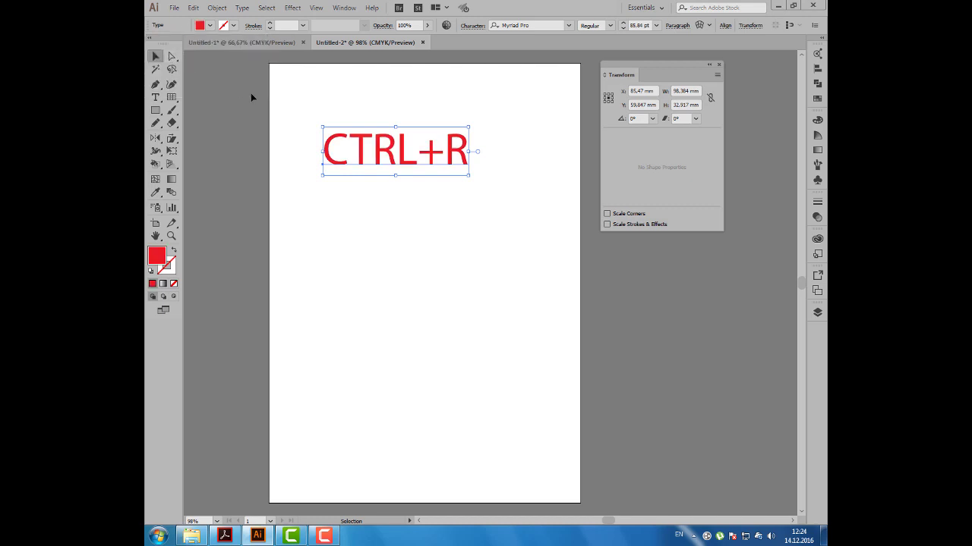
click(250, 92)
drag(391, 148, 407, 134)
- Nudge the red CTRL+R heading into place and turn on the rulers with Ctrl+R
key(ctrl+minus)
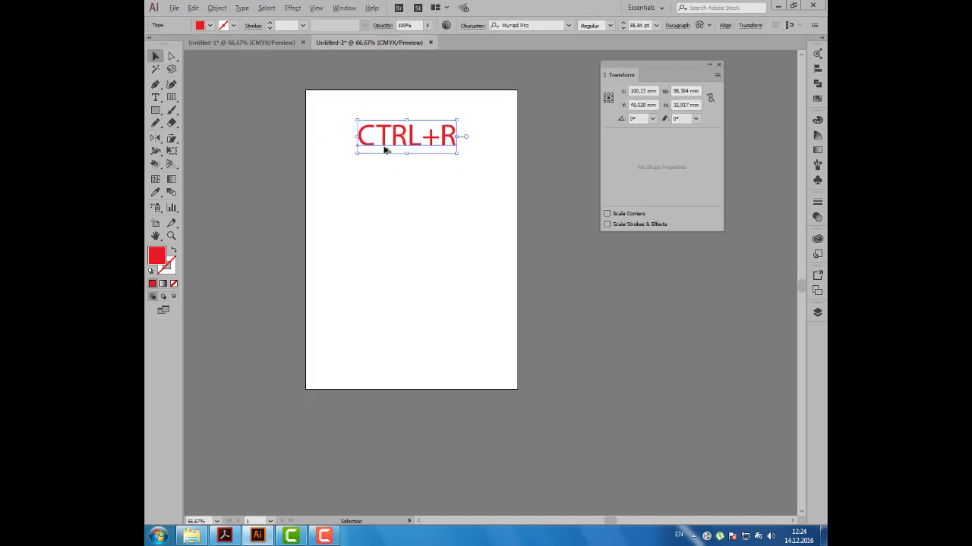
mouse_move(595, 75)
mouse_down()
mouse_move(569, 78)
mouse_move(595, 75)
mouse_up()
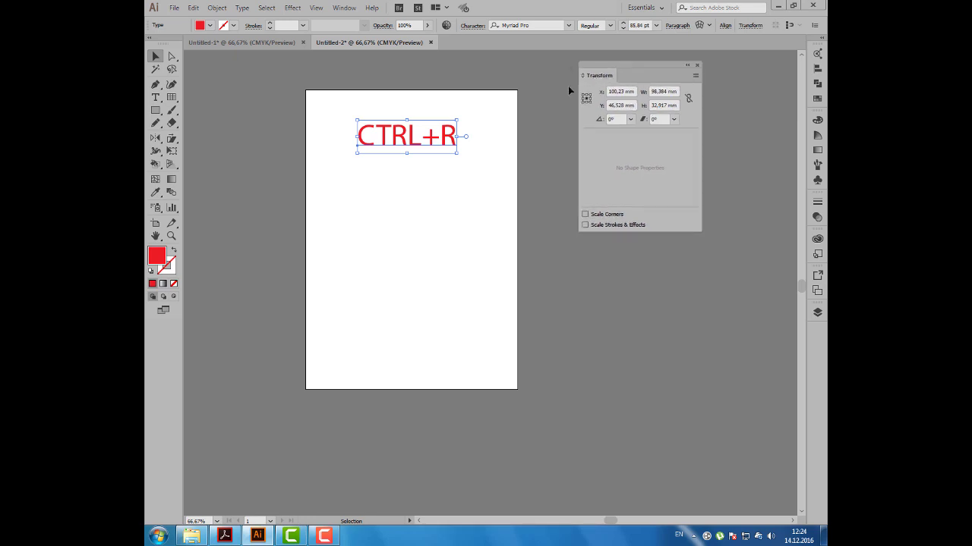
click(522, 108)
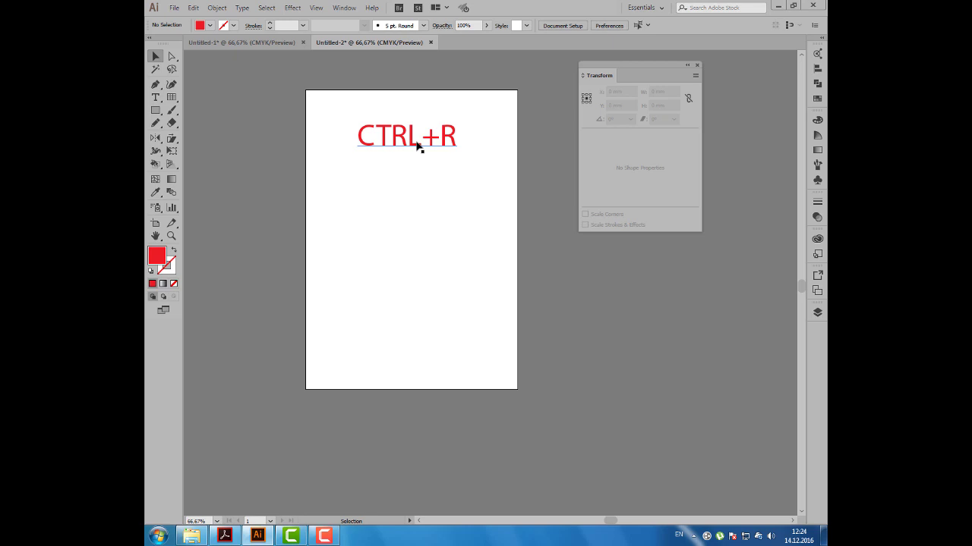
drag(418, 147, 416, 150)
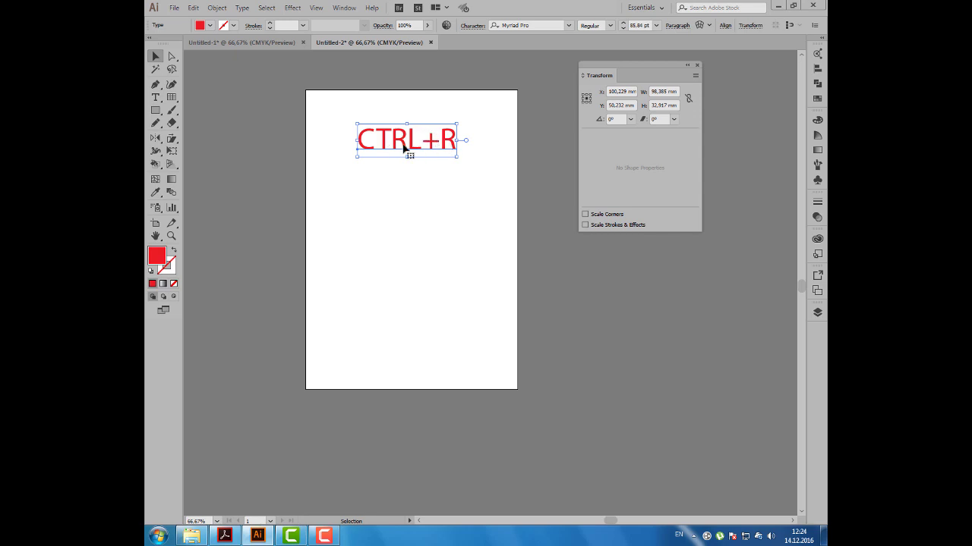
click(399, 183)
key(ctrl+r)
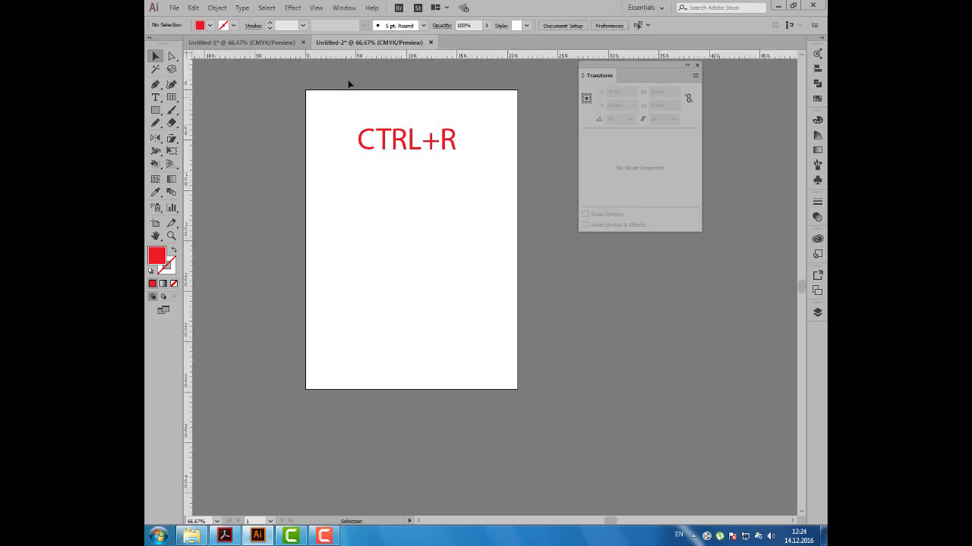
- Drag out horizontal guides plus vertical guides near the artboard's left and right edges
drag(341, 55, 369, 371)
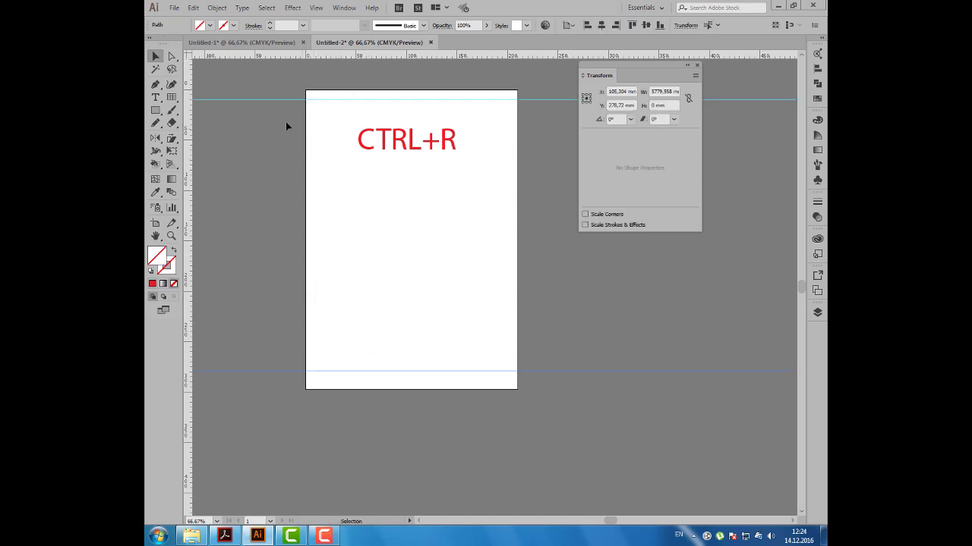
drag(190, 137, 326, 136)
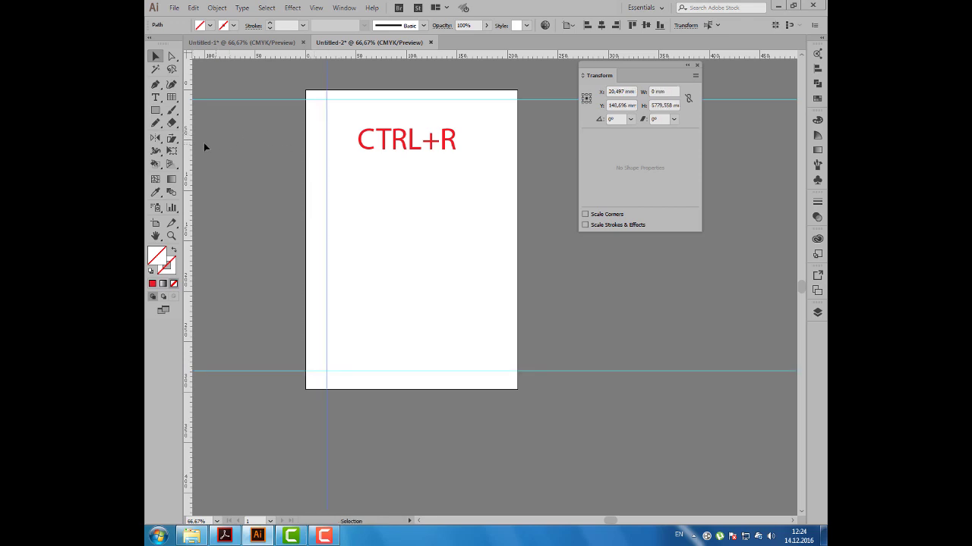
drag(190, 145, 493, 162)
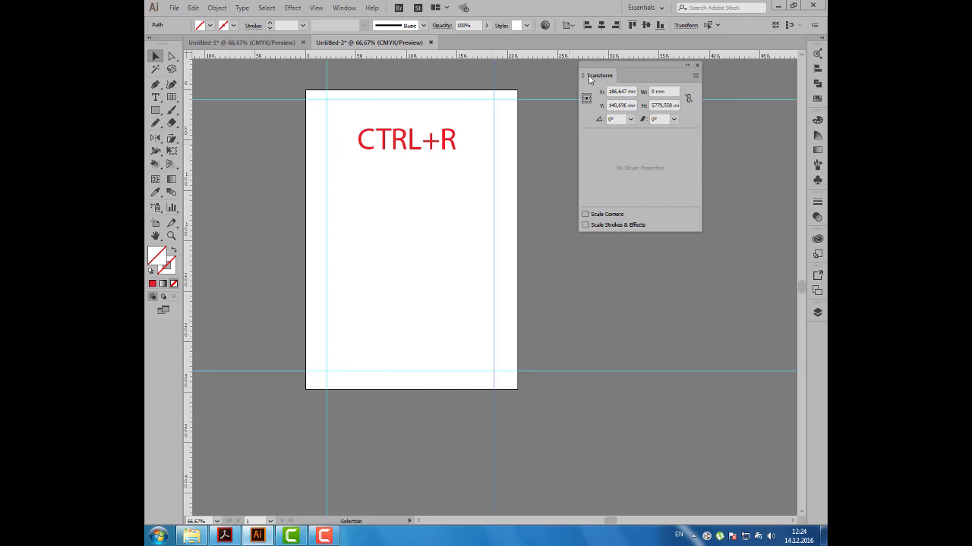
drag(606, 73, 632, 77)
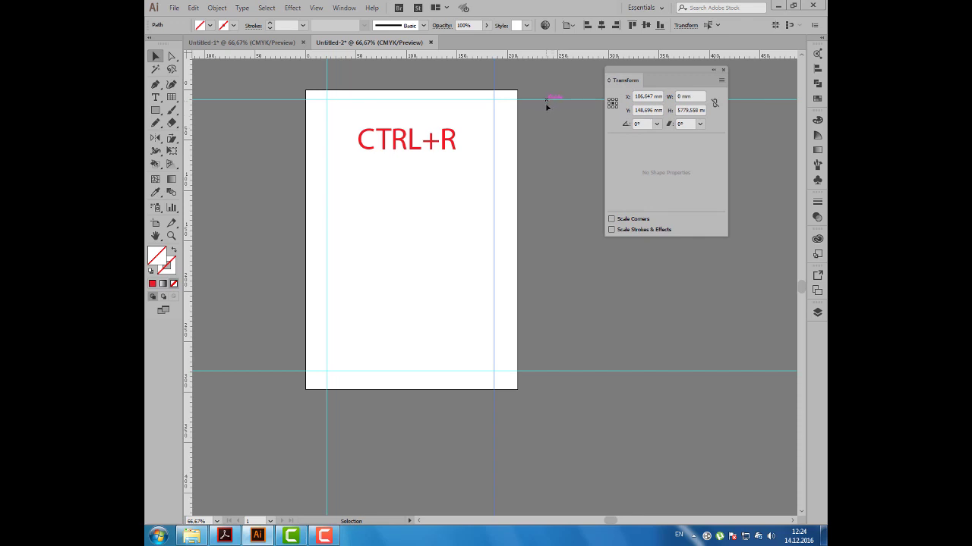
- Lower the top horizontal guide slightly below the artboard's top edge
drag(546, 106, 547, 111)
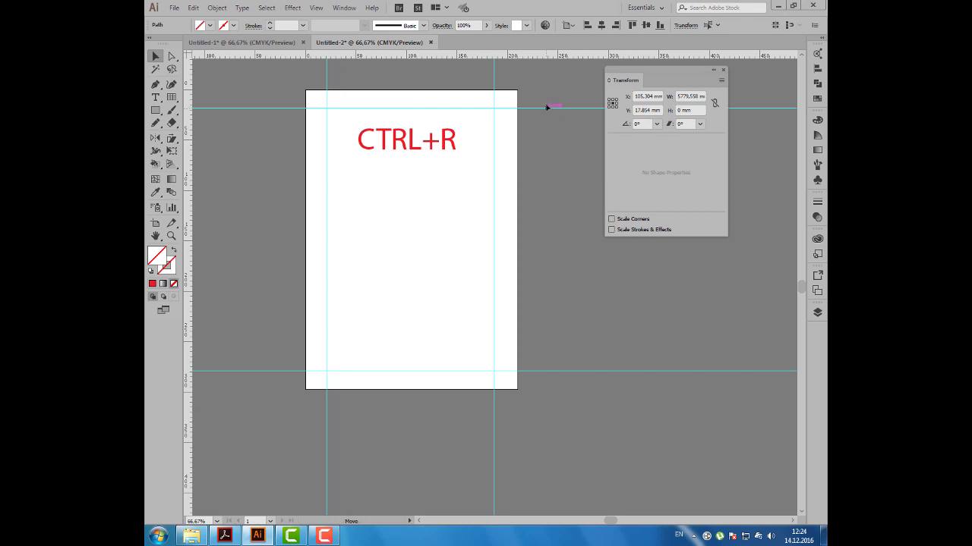
drag(547, 109, 544, 114)
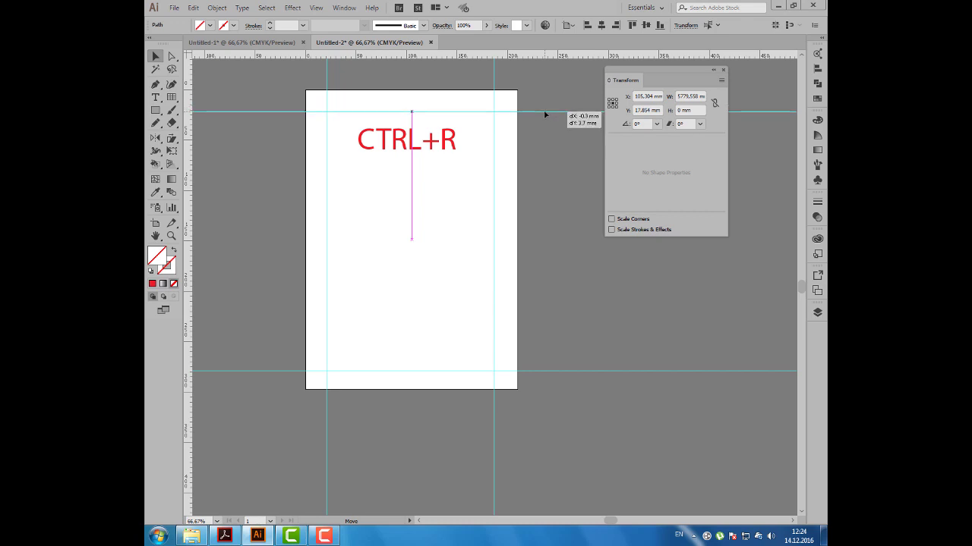
drag(544, 113, 544, 113)
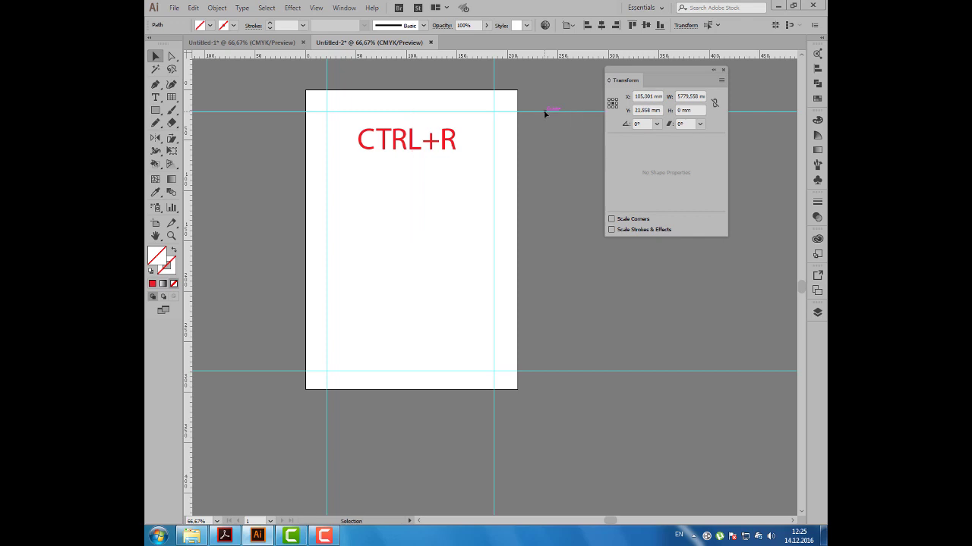
click(544, 112)
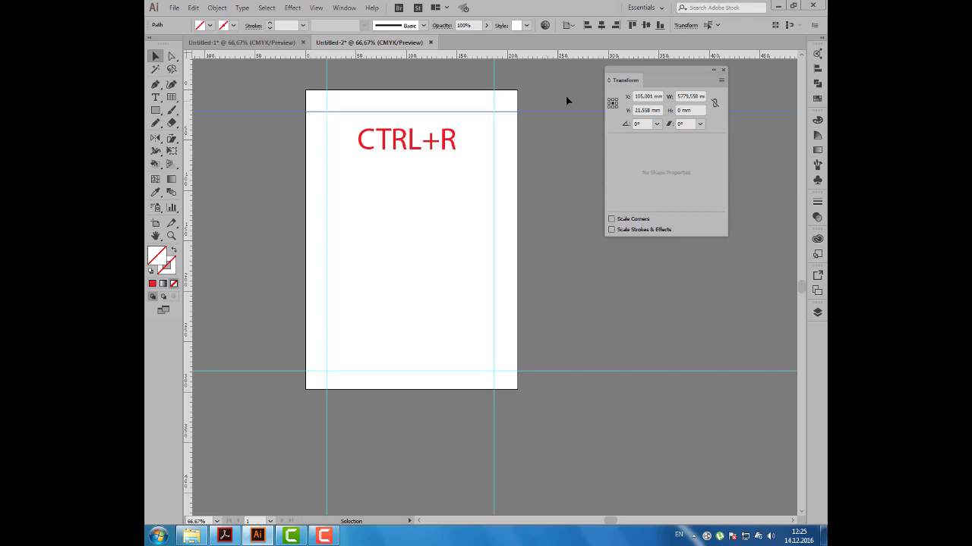
click(155, 224)
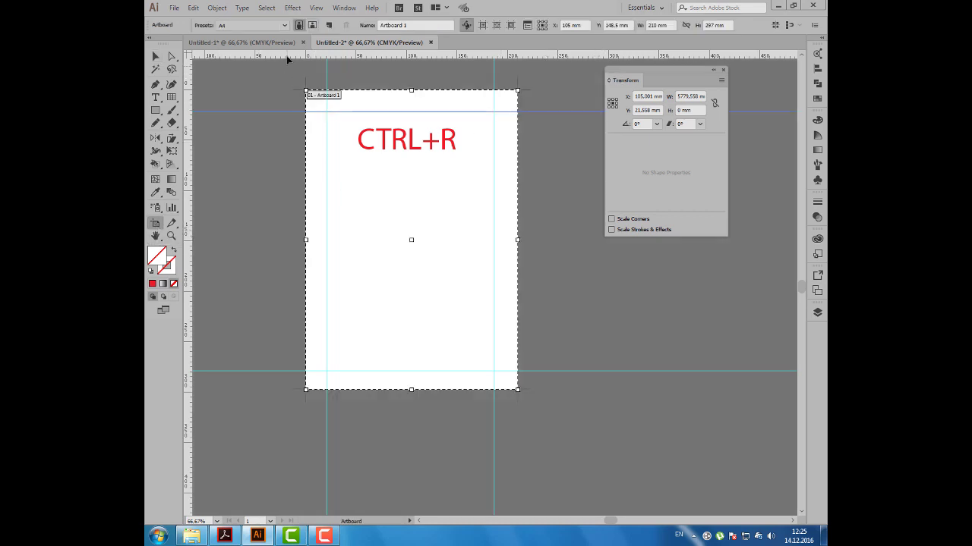
click(156, 56)
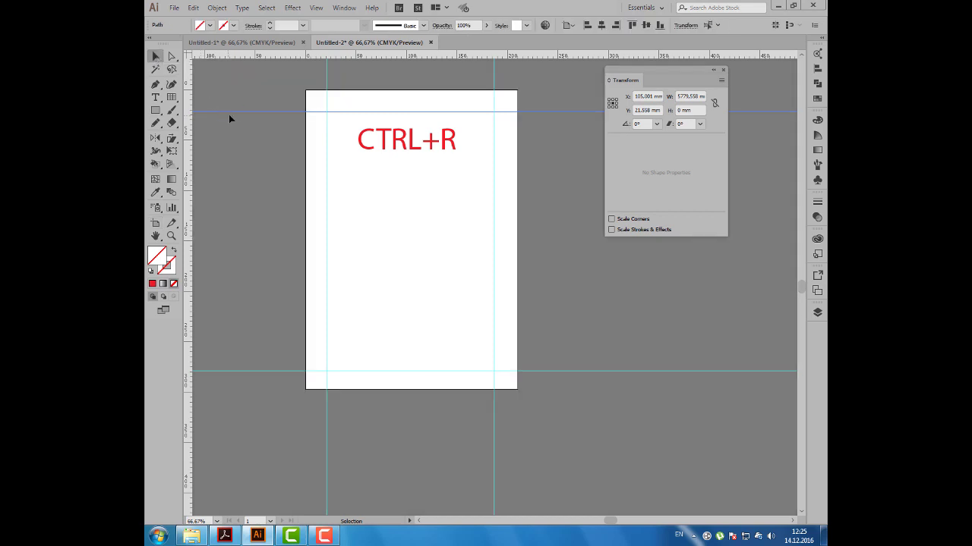
- Position the top guide at Y 10 mm using the Transform panel
mouse_move(229, 111)
mouse_down()
mouse_move(233, 122)
mouse_move(236, 99)
mouse_move(236, 112)
mouse_up()
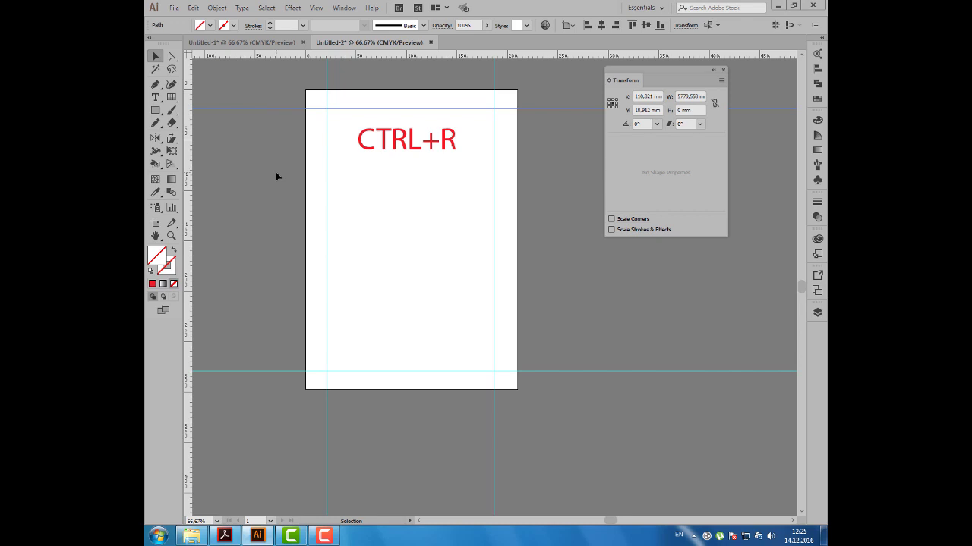
mouse_move(304, 108)
mouse_down()
mouse_move(293, 85)
mouse_move(295, 169)
mouse_move(293, 84)
mouse_move(296, 204)
mouse_move(298, 101)
mouse_move(299, 113)
mouse_up()
double_click(650, 110)
text(10mm)
key(Tab)
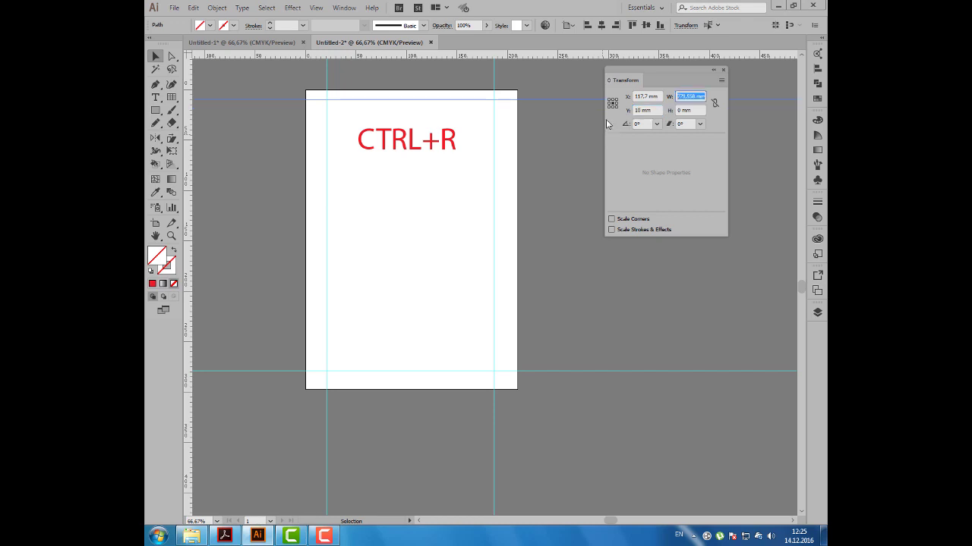
click(648, 110)
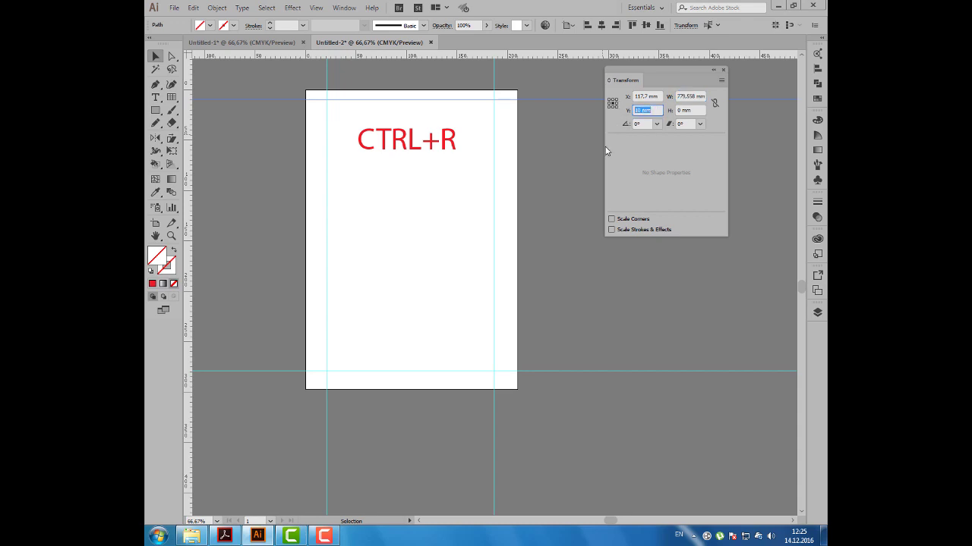
drag(613, 78, 640, 80)
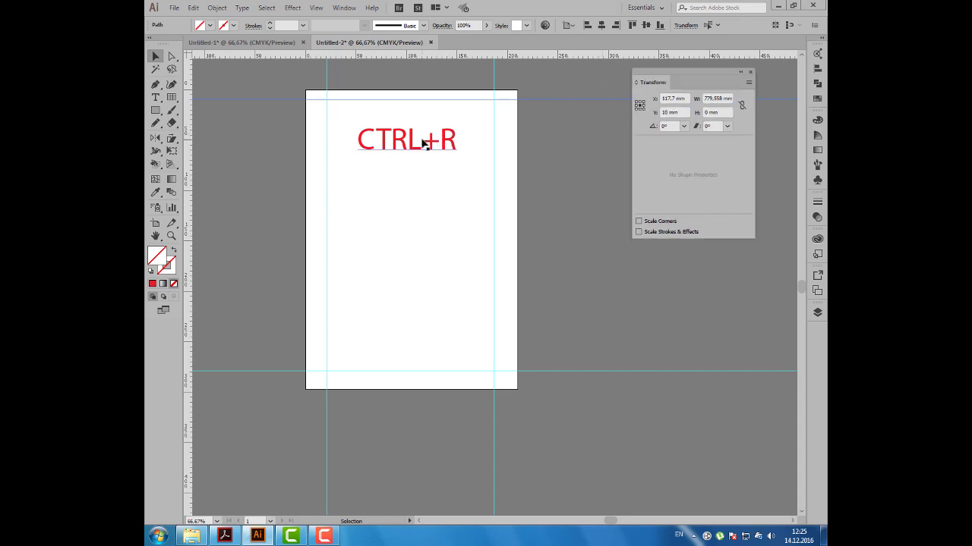
- Label the top guide with a red copy reading 'Y =10' and raise the bottom guide
drag(423, 143, 573, 113)
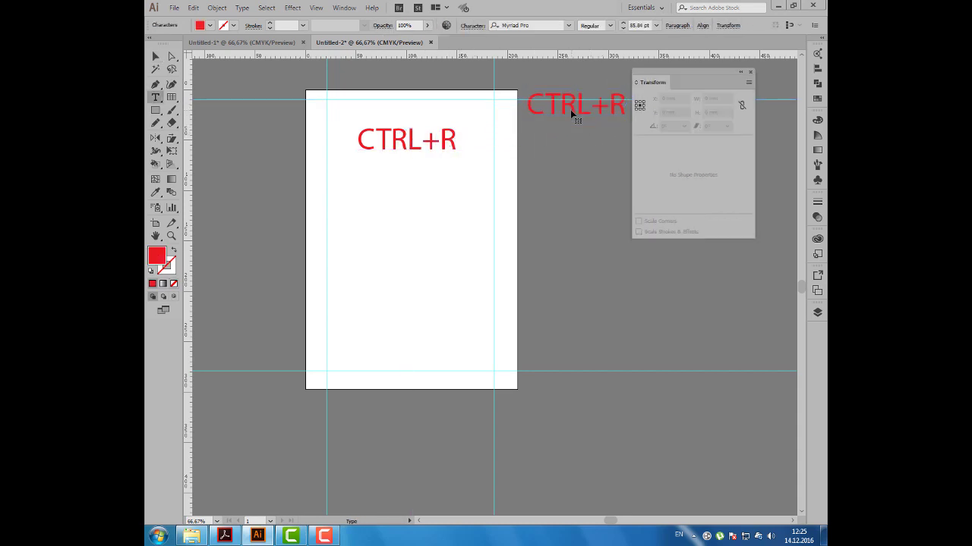
double_click(568, 107)
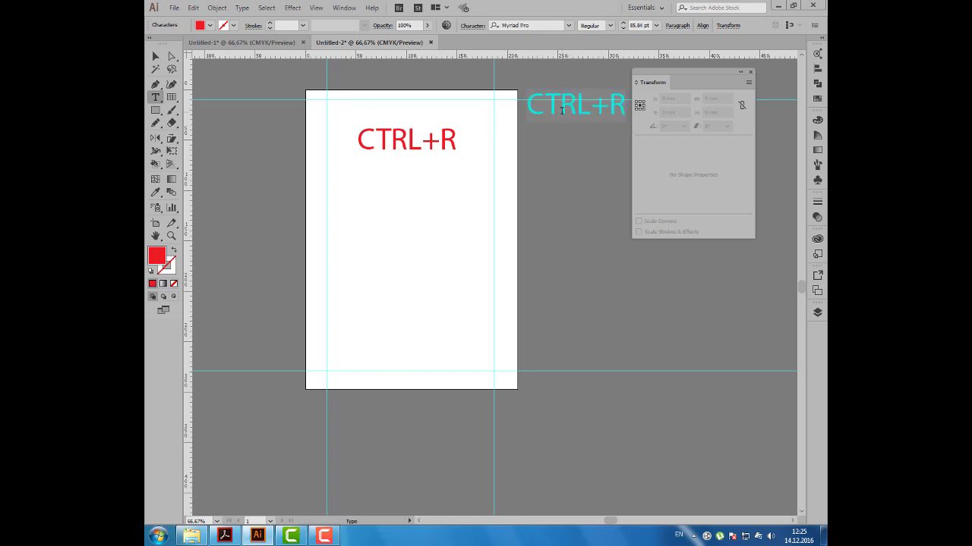
text(Y)
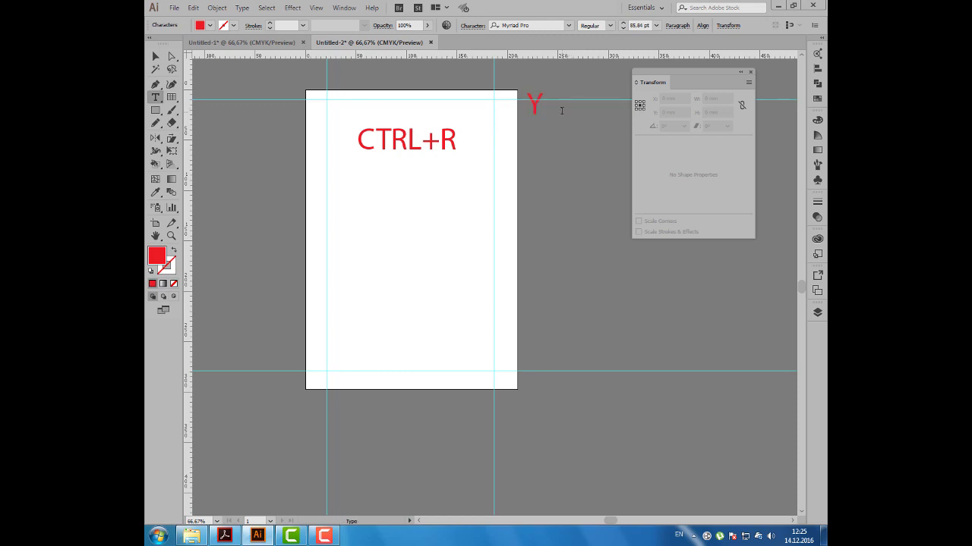
text( =10)
click(155, 57)
click(255, 352)
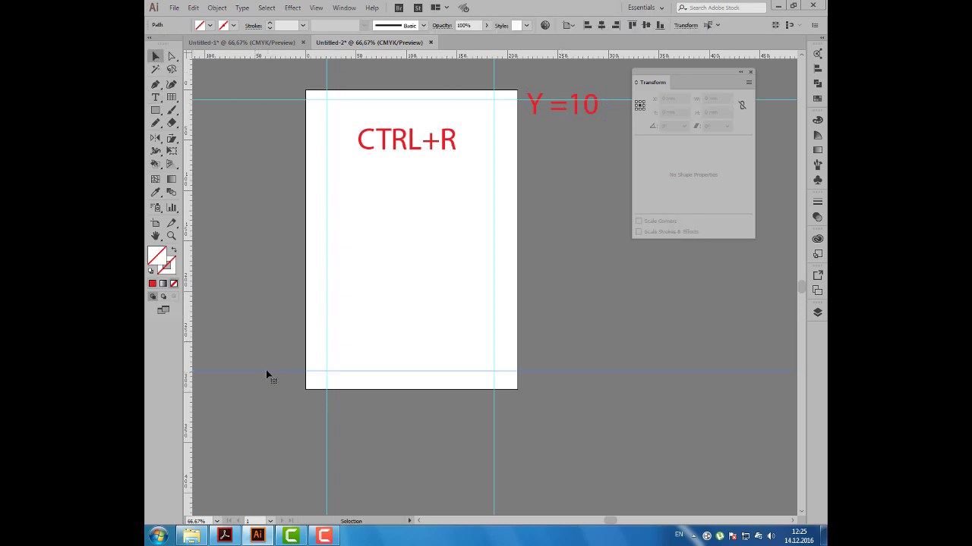
mouse_move(266, 371)
mouse_down()
mouse_move(274, 379)
mouse_move(277, 245)
mouse_move(286, 349)
mouse_move(271, 284)
mouse_move(269, 367)
mouse_up()
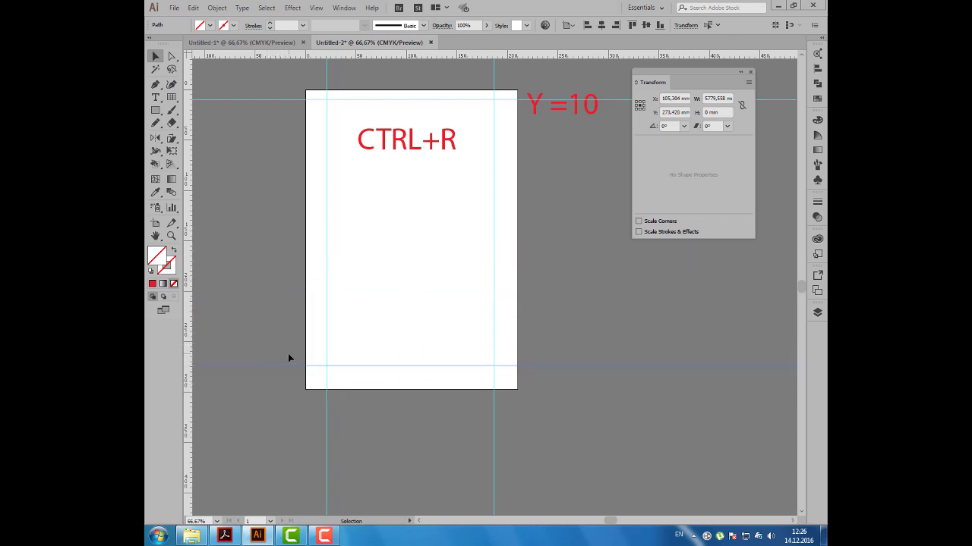
- Set the bottom guide's Y position to 287 mm by entering 297-10
click(671, 112)
drag(653, 78, 643, 140)
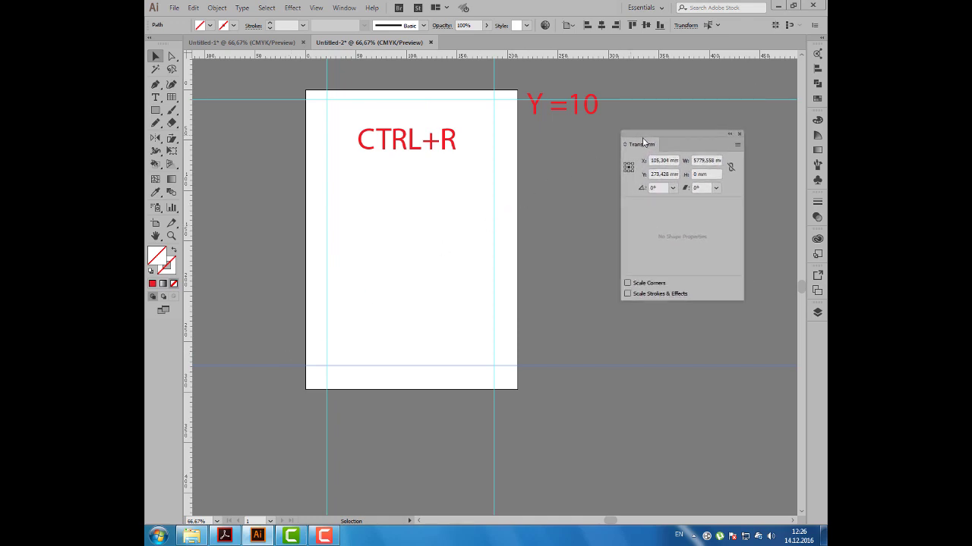
click(666, 174)
text(297-)
text(10)
key(Return)
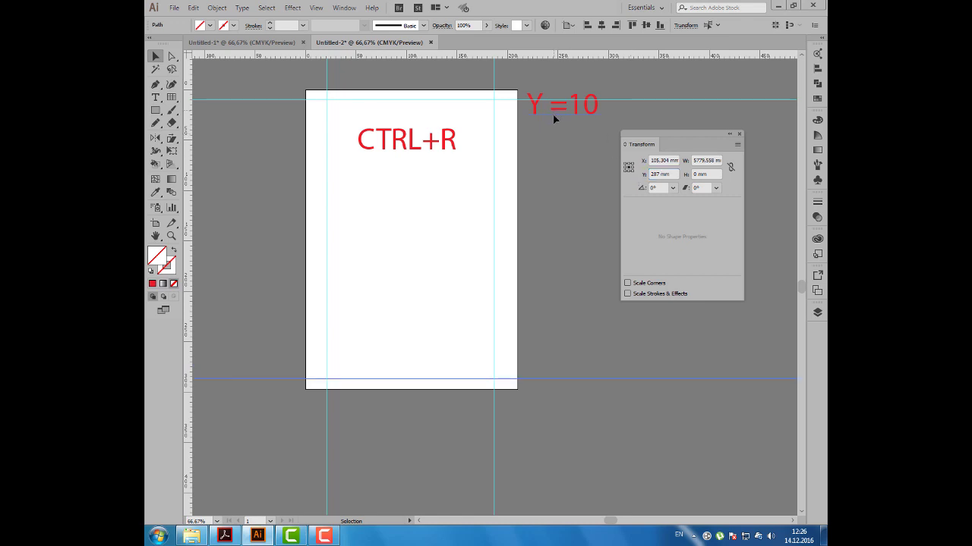
- Copy the Y =10 label down to the bottom guide and change it to 'Y =287'
mouse_move(553, 121)
mouse_down()
mouse_move(576, 389)
mouse_move(596, 373)
mouse_up()
double_click(576, 384)
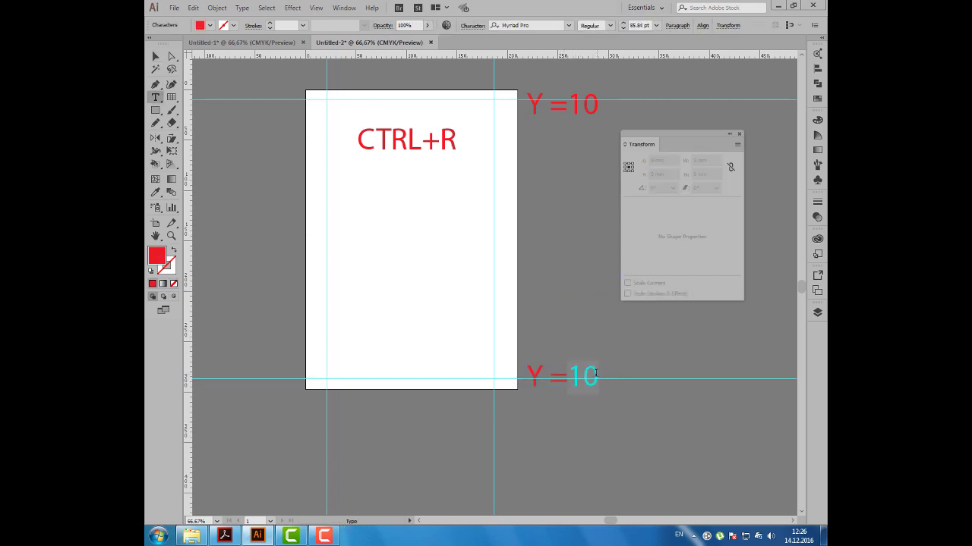
text(287)
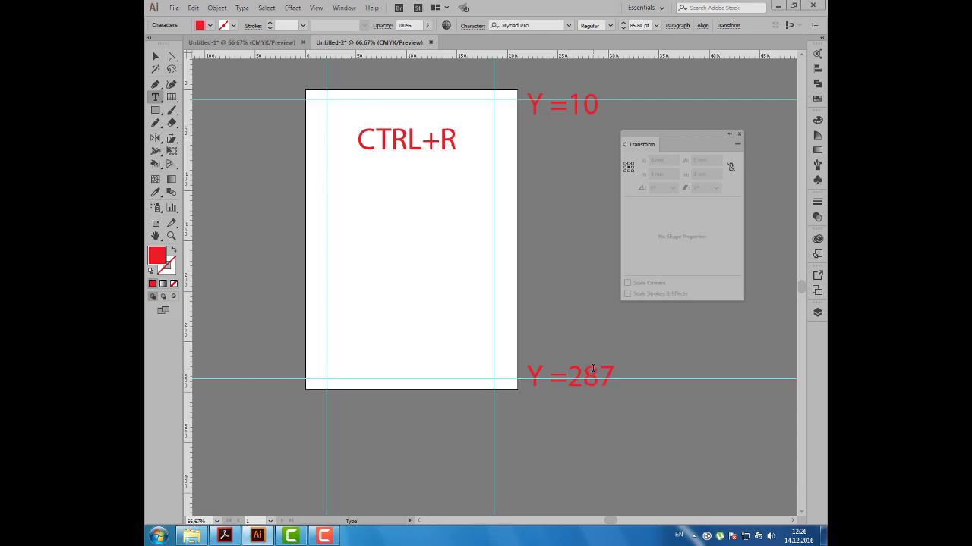
key(Escape)
click(265, 137)
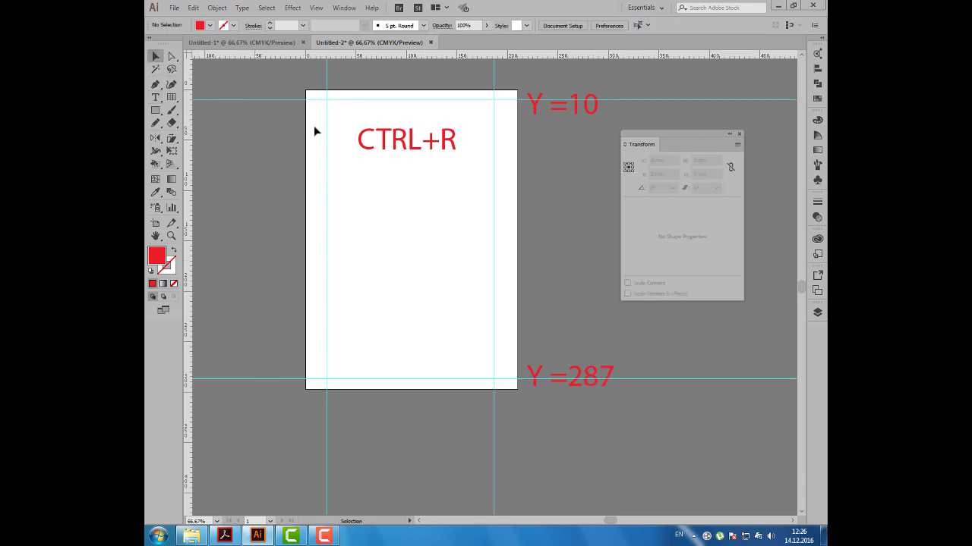
- Set the left vertical guide's X position to 10 mm in the Transform panel
click(327, 146)
mouse_move(328, 147)
mouse_down()
mouse_move(248, 140)
mouse_move(382, 156)
mouse_move(266, 150)
mouse_move(331, 154)
mouse_move(321, 153)
mouse_up()
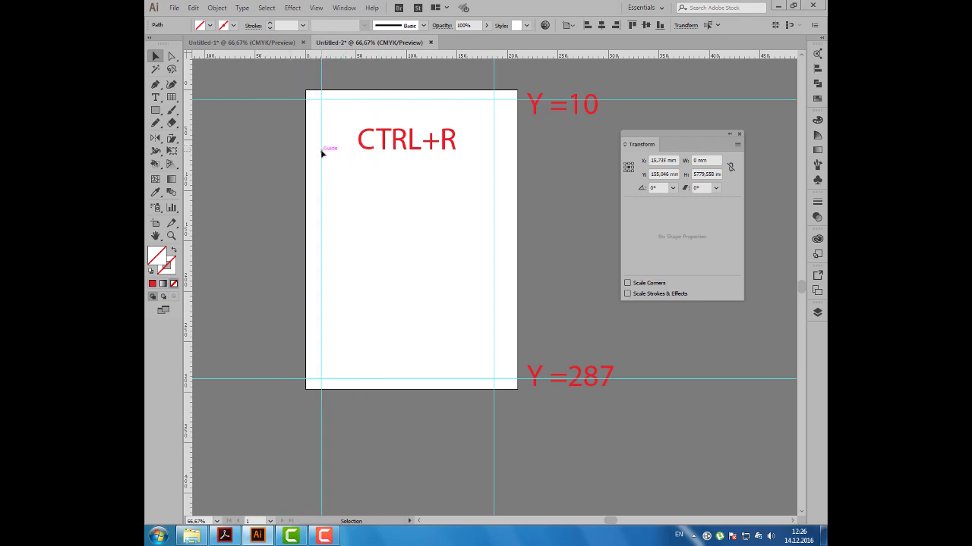
click(666, 160)
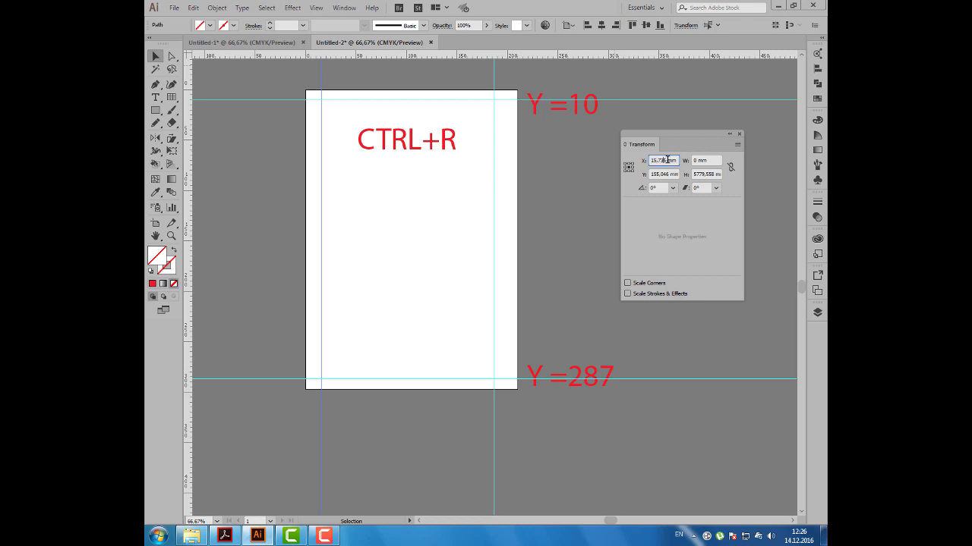
drag(667, 160, 631, 158)
text(10)
key(Return)
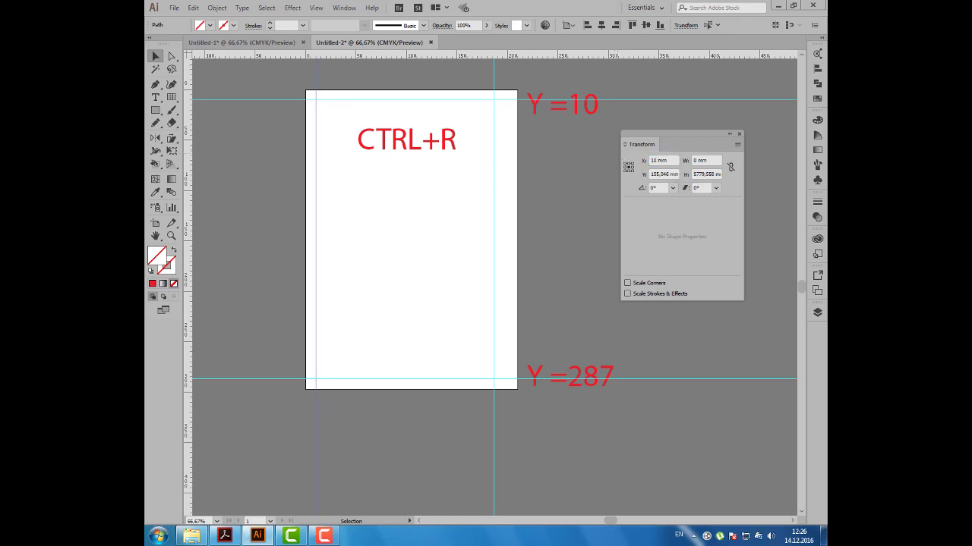
- Copy the Y =10 label to the left guide and change it to read 'X =10'
mouse_move(563, 108)
mouse_down()
mouse_move(320, 237)
mouse_move(284, 225)
mouse_up()
key(t)
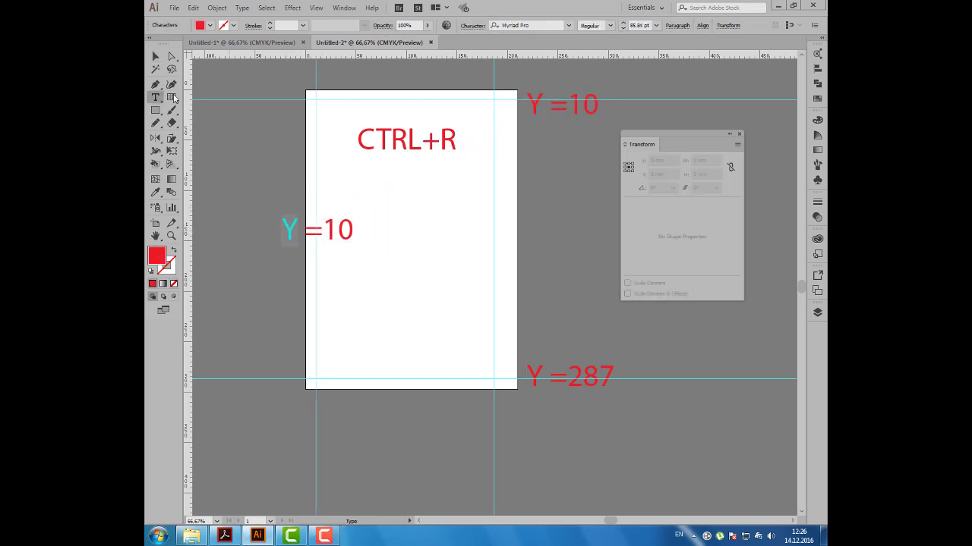
text(X)
key(Escape)
click(324, 176)
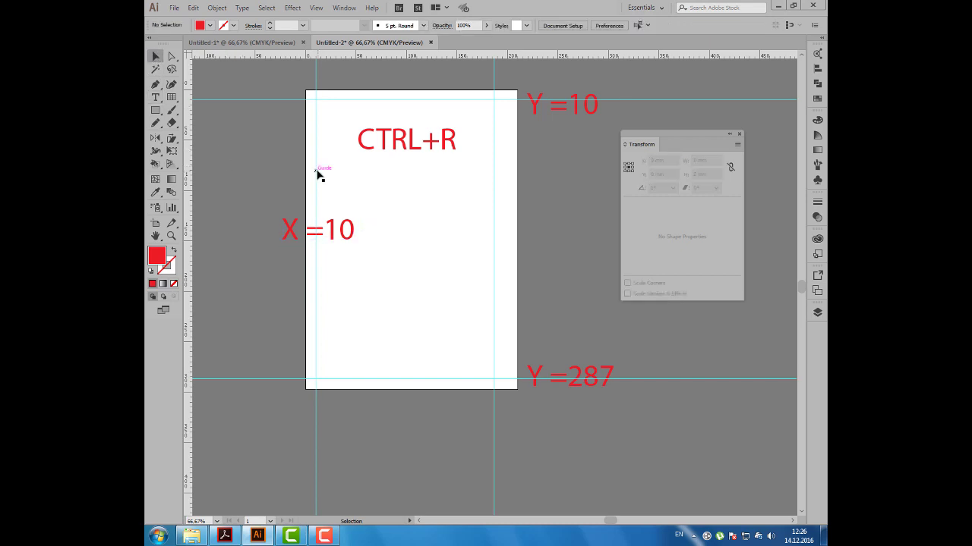
click(316, 178)
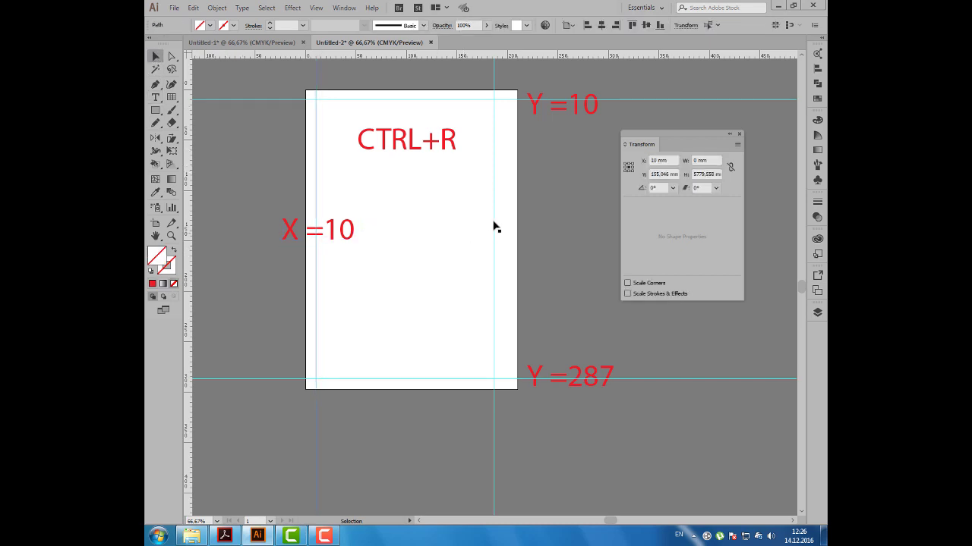
mouse_move(495, 221)
mouse_down()
mouse_move(419, 226)
mouse_move(488, 210)
mouse_up()
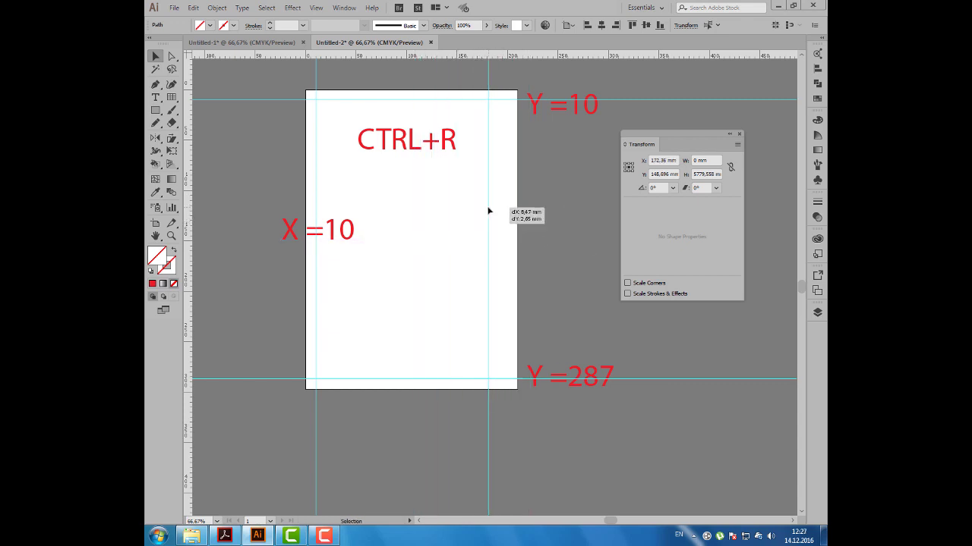
- Set the right guide's X position to 200 mm (210 minus 10) in Transform
click(668, 160)
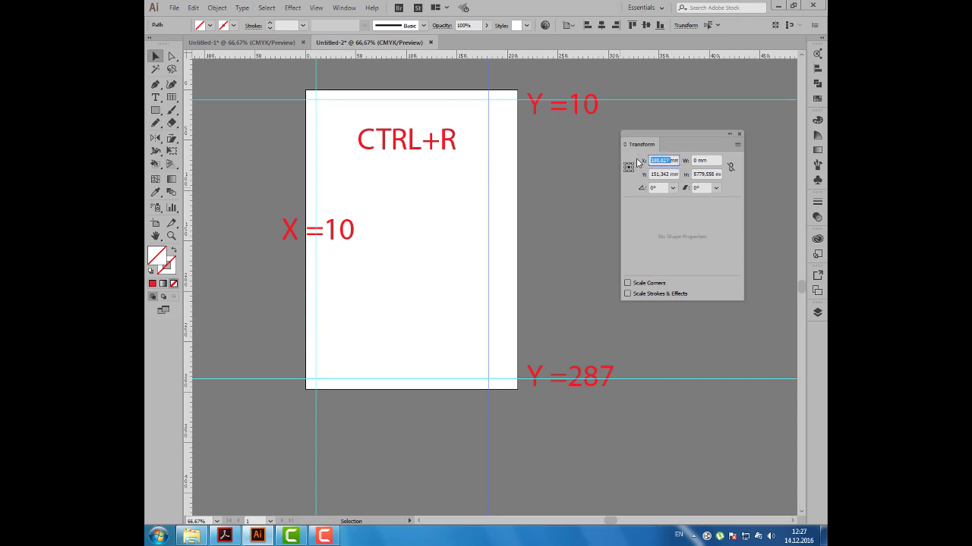
text(21mm)
text(10)
key(Return)
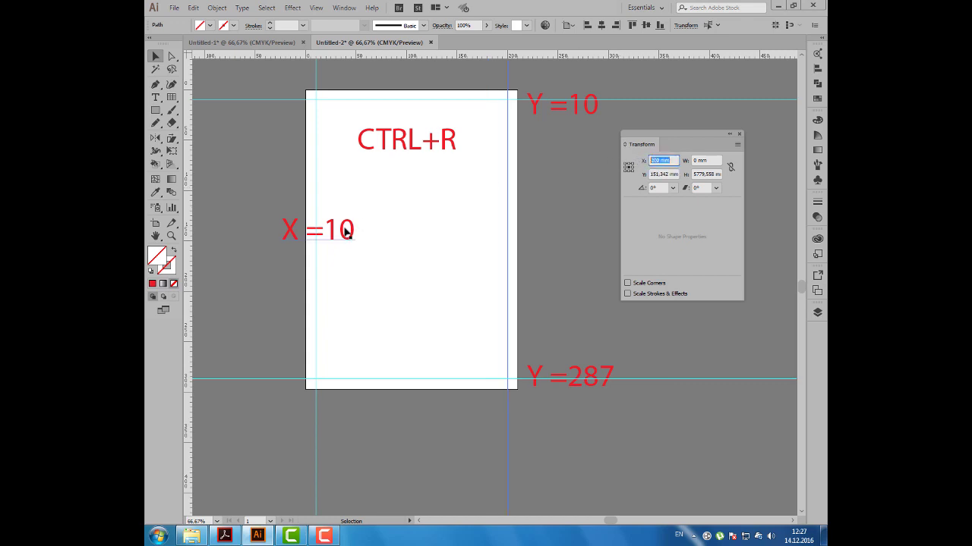
- Copy the X =10 label to the right guide and edit it to read 'X =200'
drag(338, 230, 528, 230)
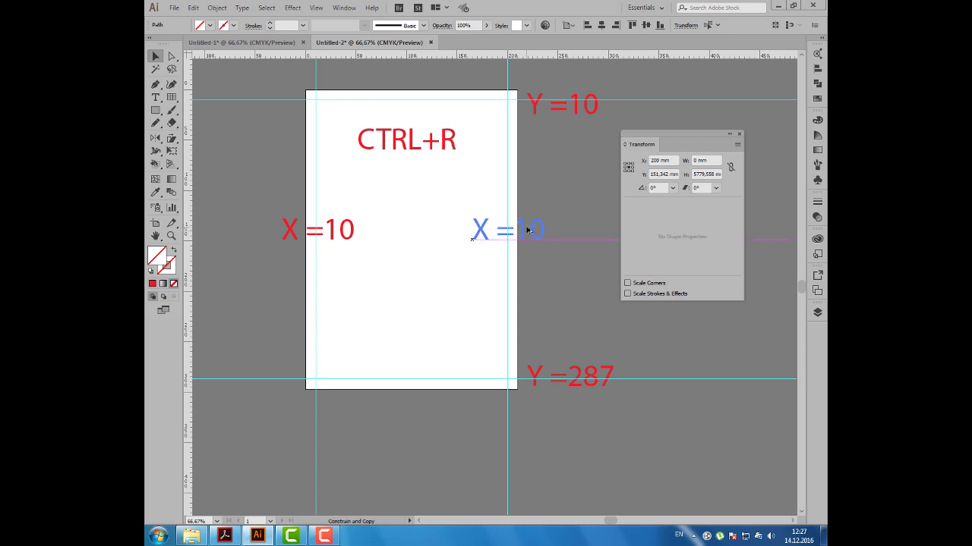
double_click(524, 226)
drag(521, 224, 516, 224)
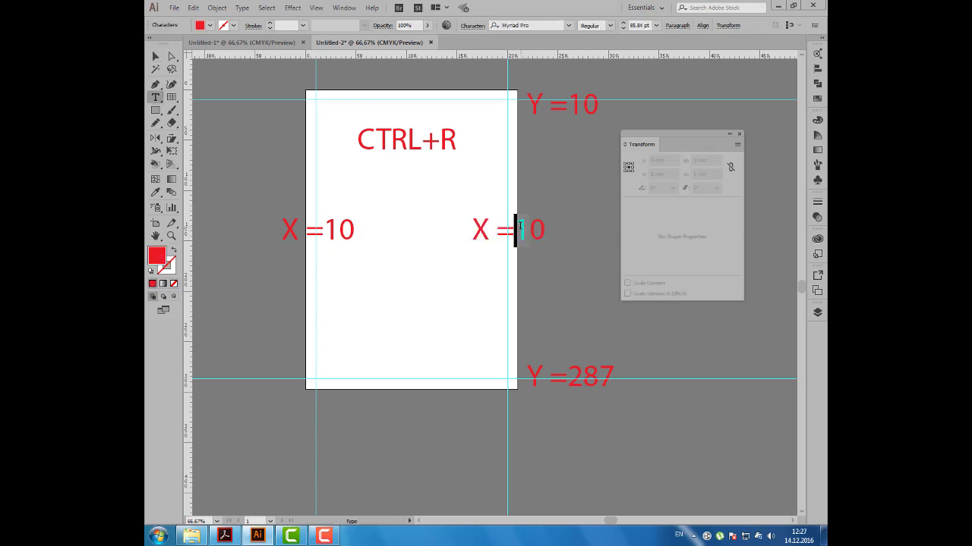
text(200)
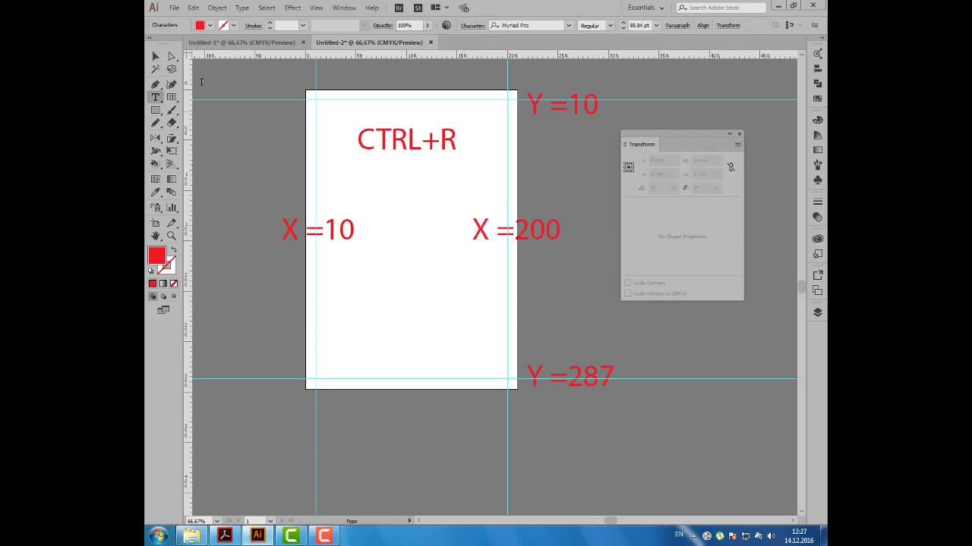
click(156, 56)
click(312, 199)
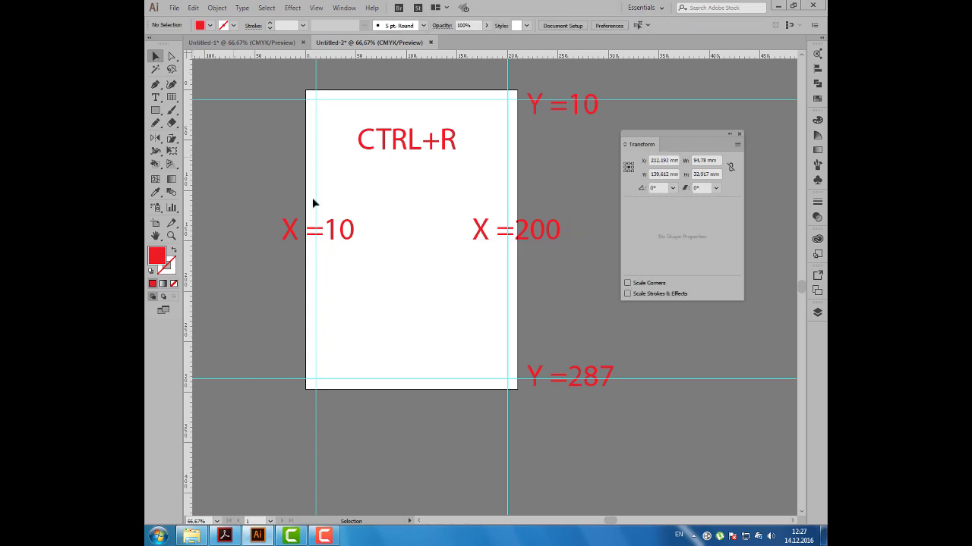
- Fill the CTRL+R heading text with dark blue
click(435, 155)
click(210, 25)
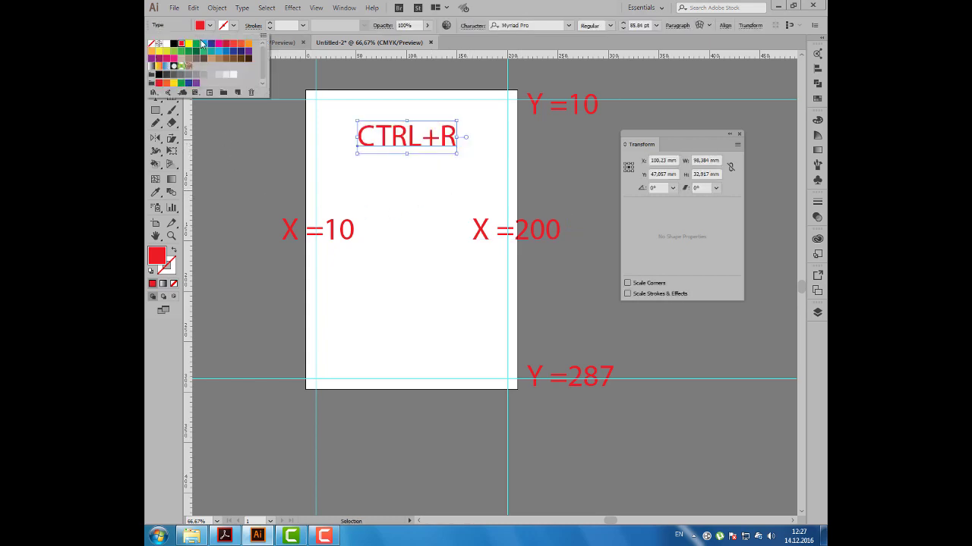
click(211, 43)
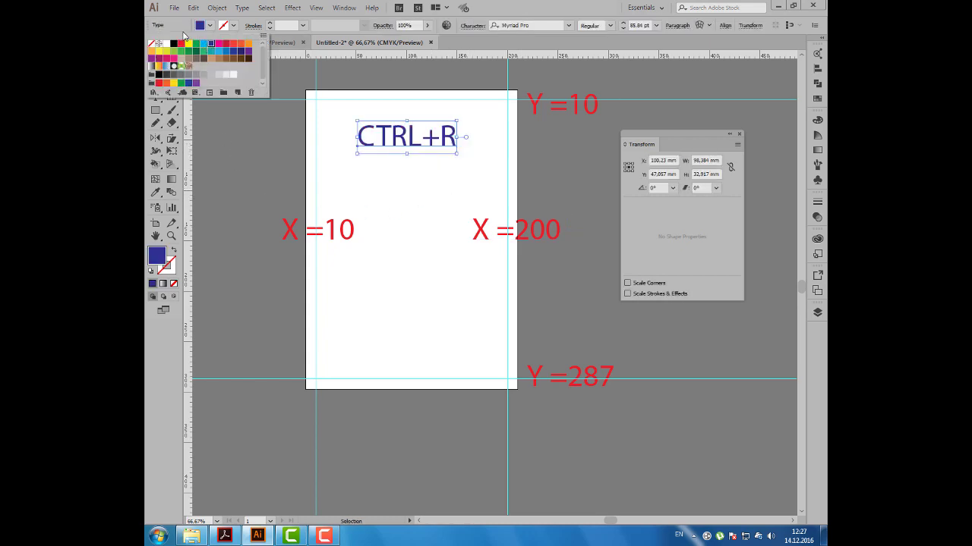
- Shift the Y =287 label slightly to the left
click(243, 145)
drag(643, 139, 651, 132)
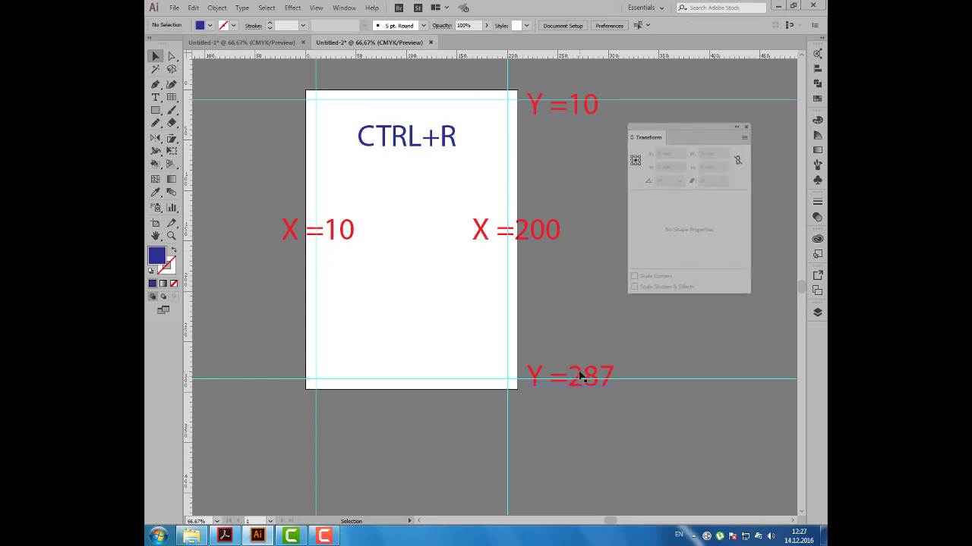
drag(580, 375, 571, 375)
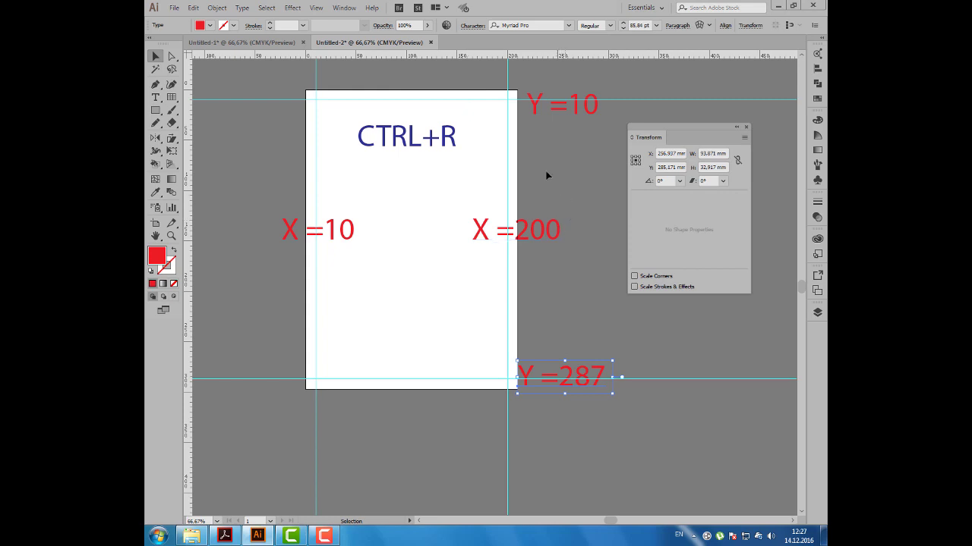
click(318, 8)
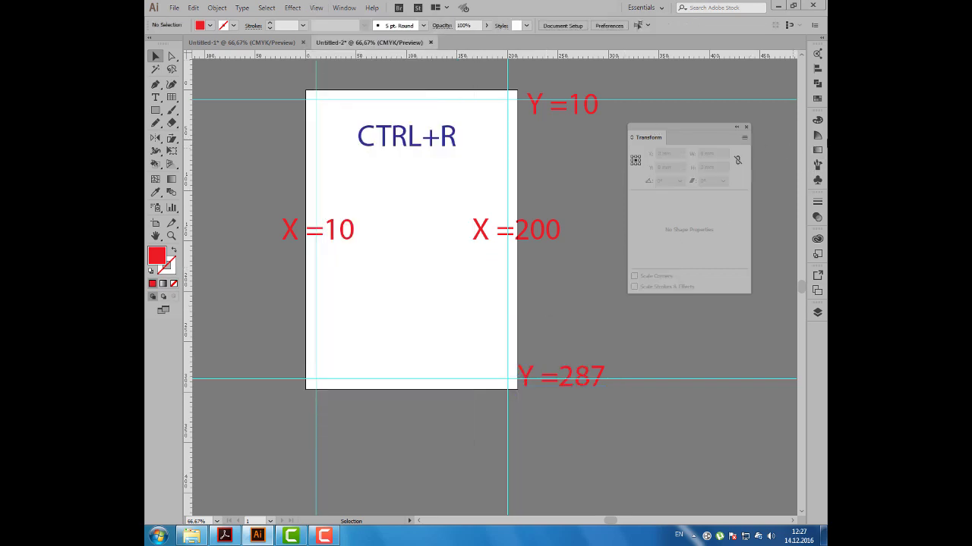
- In the Layers panel, lock the four <Guide> objects under Layer 1
click(817, 312)
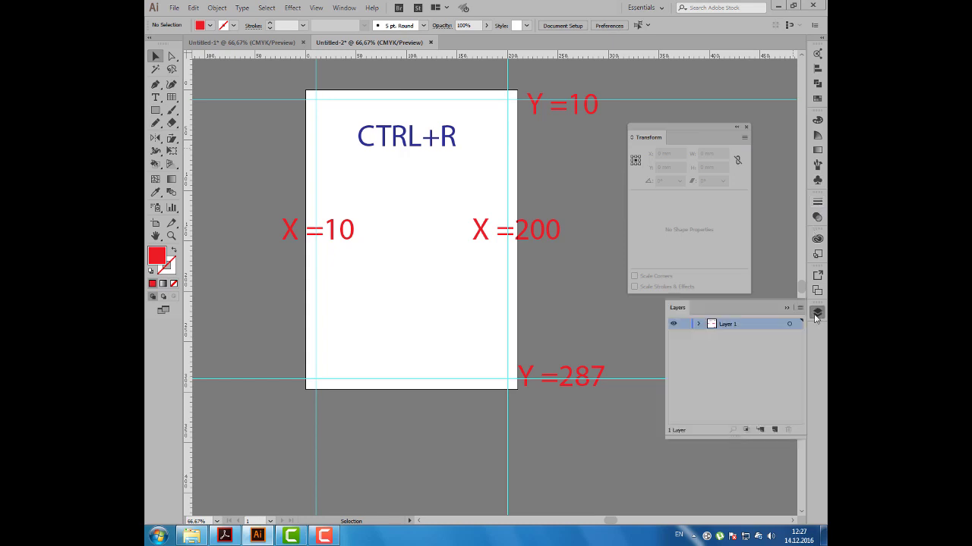
click(699, 324)
click(761, 335)
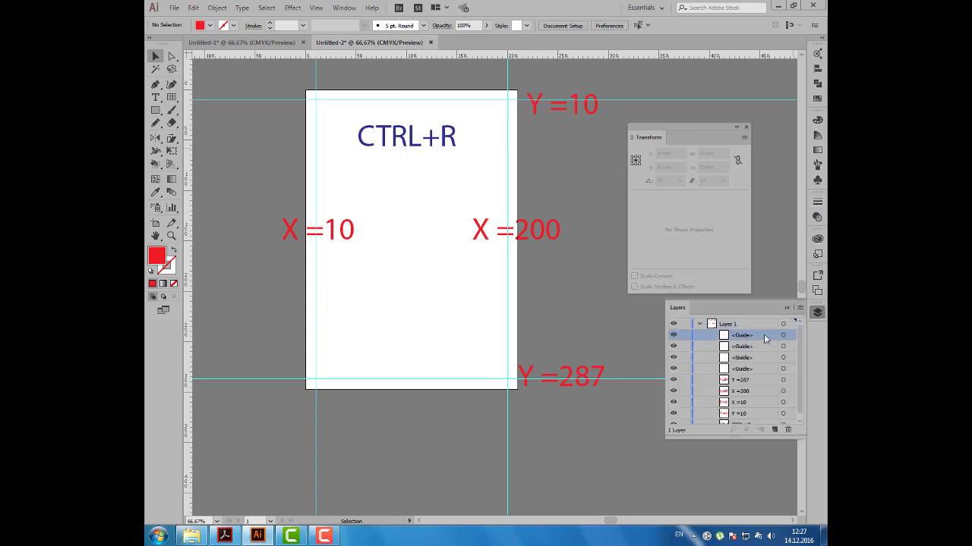
click(687, 370)
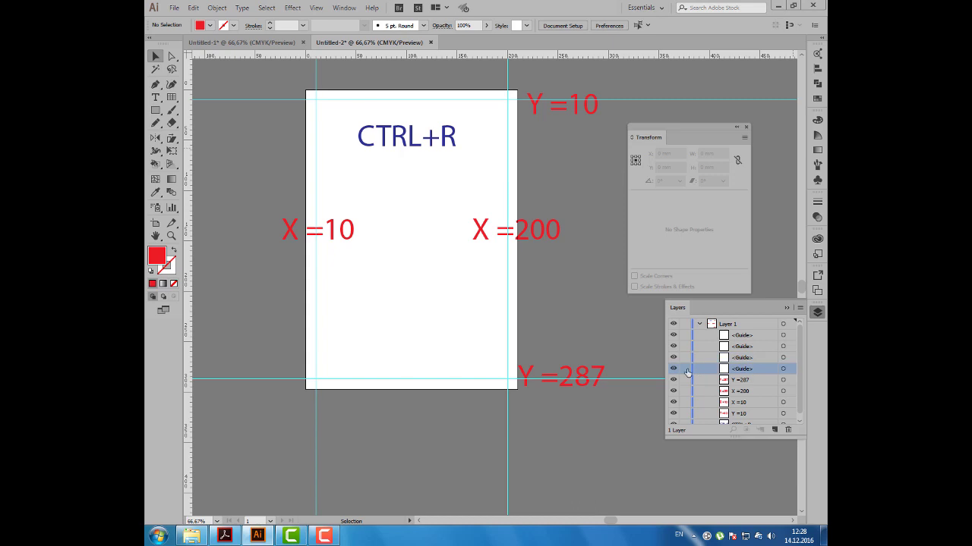
drag(685, 371, 684, 335)
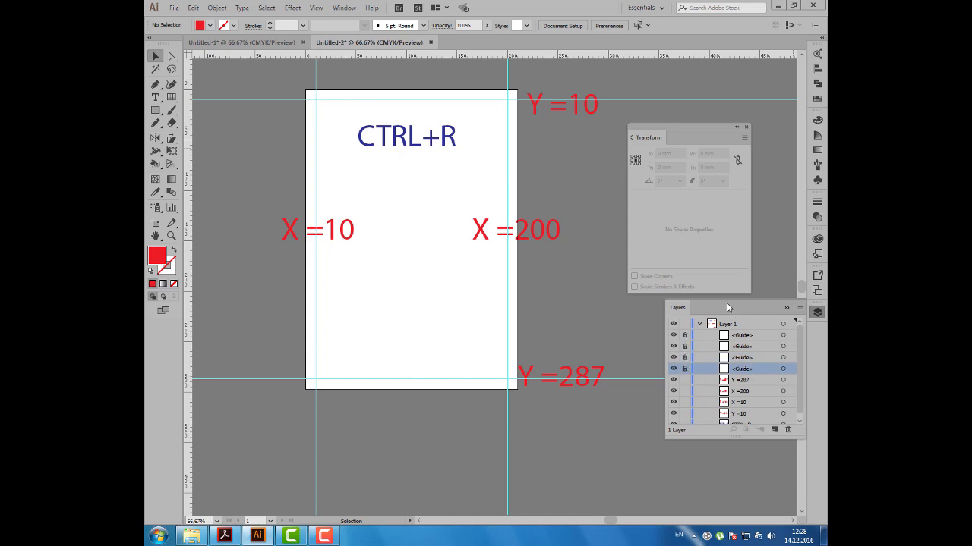